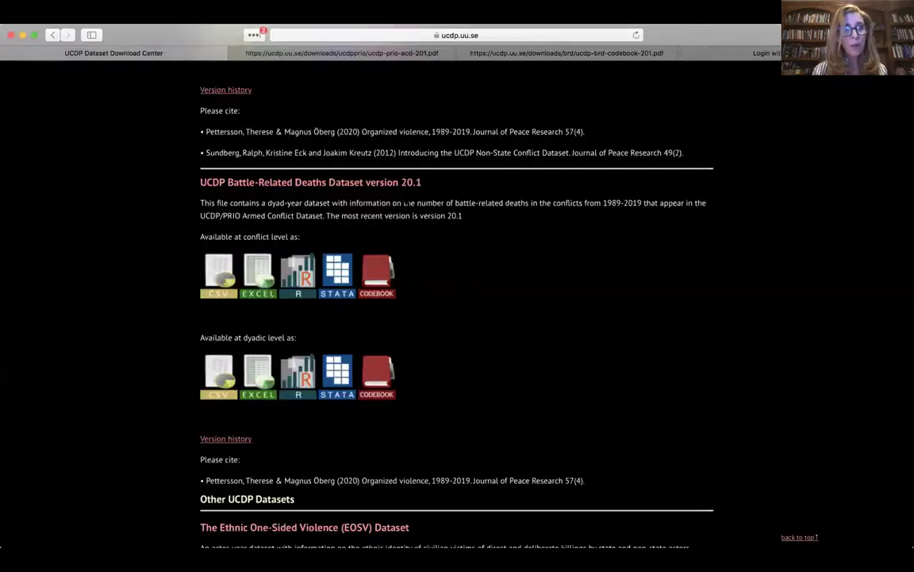
- Open the Stata-format download of the UCDP/PRIO Armed Conflict Dataset version 20.1
{"action": "scroll", "coordinate": [457, 301], "scroll_direction": "up", "scroll_amount": 12}
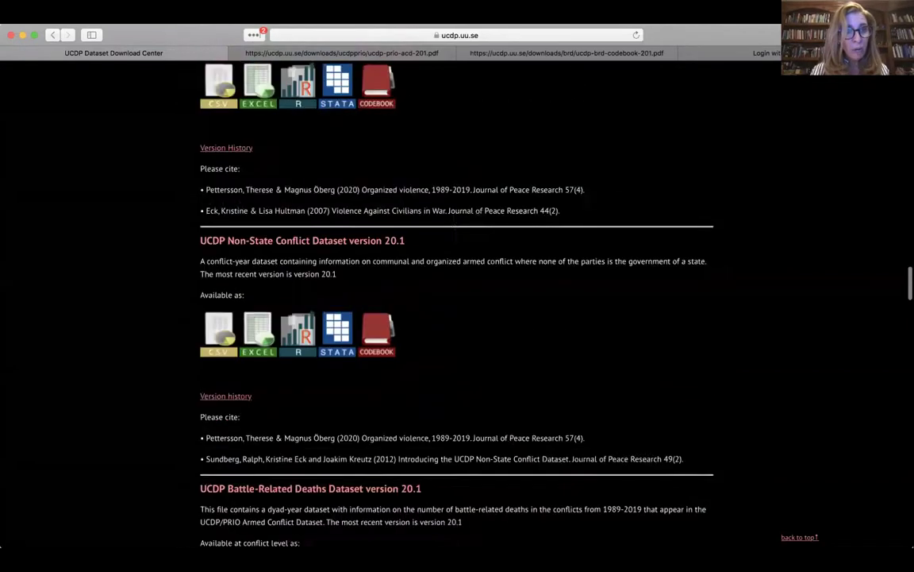
{"action": "scroll", "coordinate": [457, 302], "scroll_direction": "up", "scroll_amount": 10}
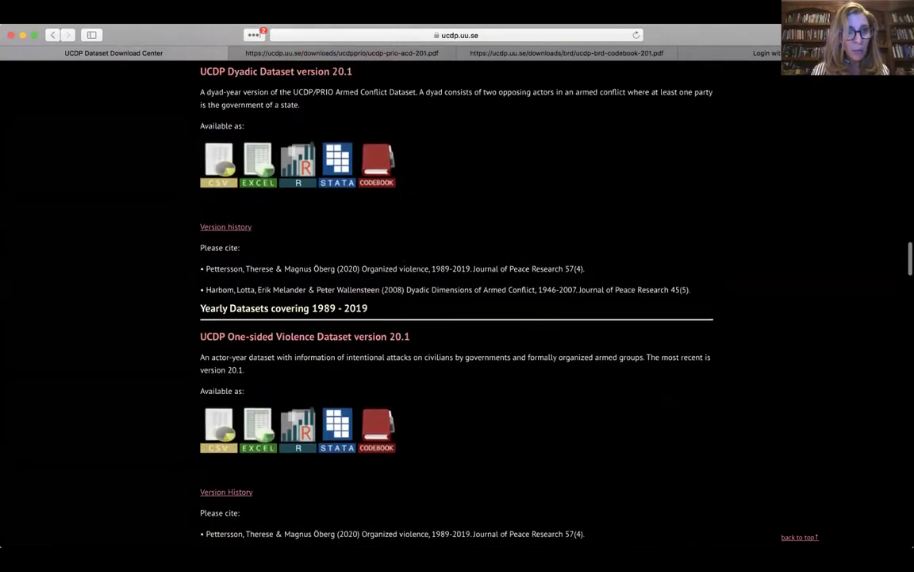
{"action": "scroll", "coordinate": [457, 302], "scroll_direction": "up", "scroll_amount": 1}
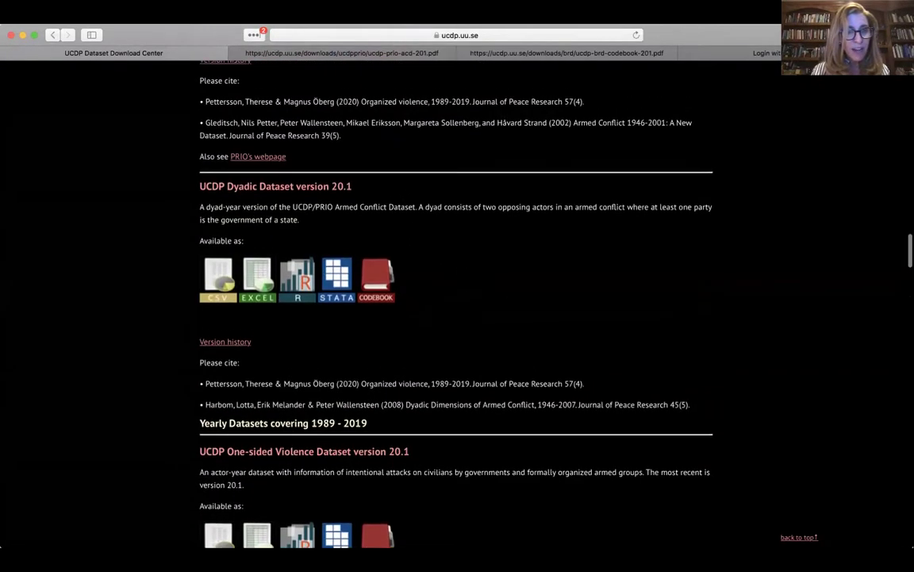
{"action": "scroll", "coordinate": [405, 194], "scroll_direction": "up", "scroll_amount": 10}
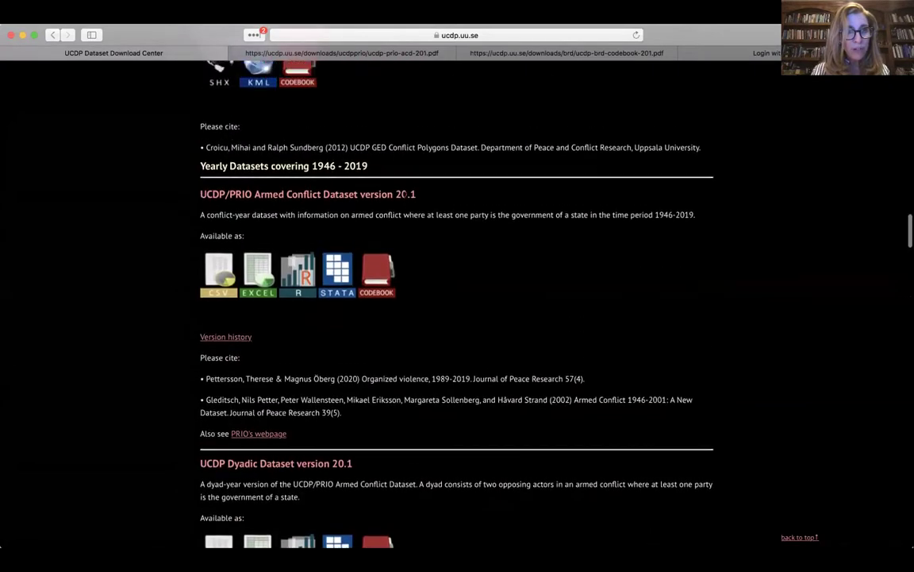
{"action": "scroll", "coordinate": [405, 194], "scroll_direction": "up", "scroll_amount": 2}
{"action": "scroll", "coordinate": [405, 194], "scroll_direction": "down", "scroll_amount": 2}
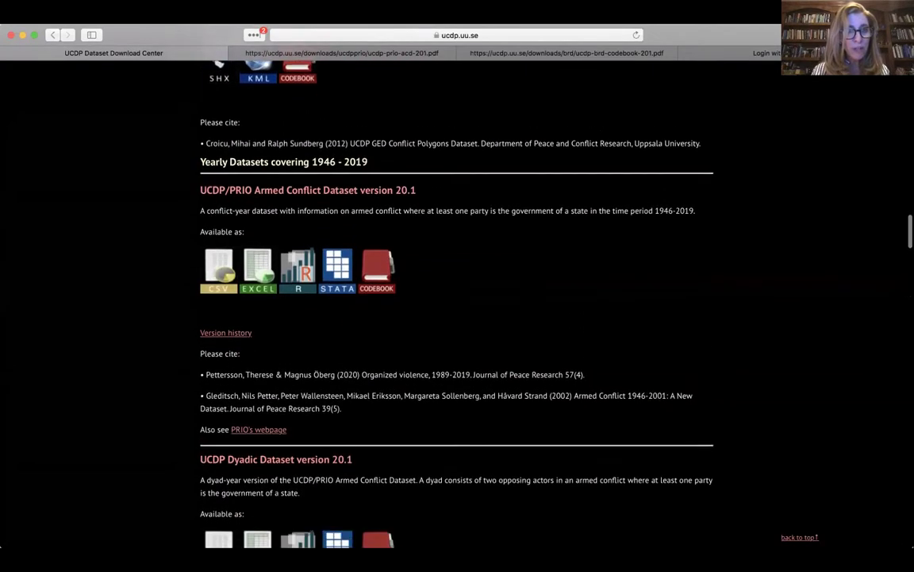
{"action": "scroll", "coordinate": [412, 258], "scroll_direction": "down", "scroll_amount": 1}
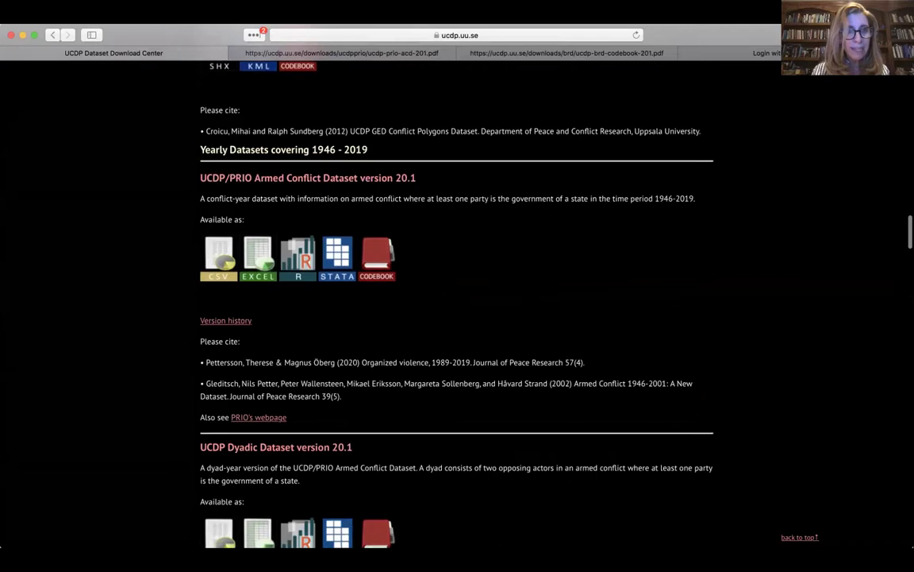
{"action": "scroll", "coordinate": [339, 216], "scroll_direction": "down", "scroll_amount": 1}
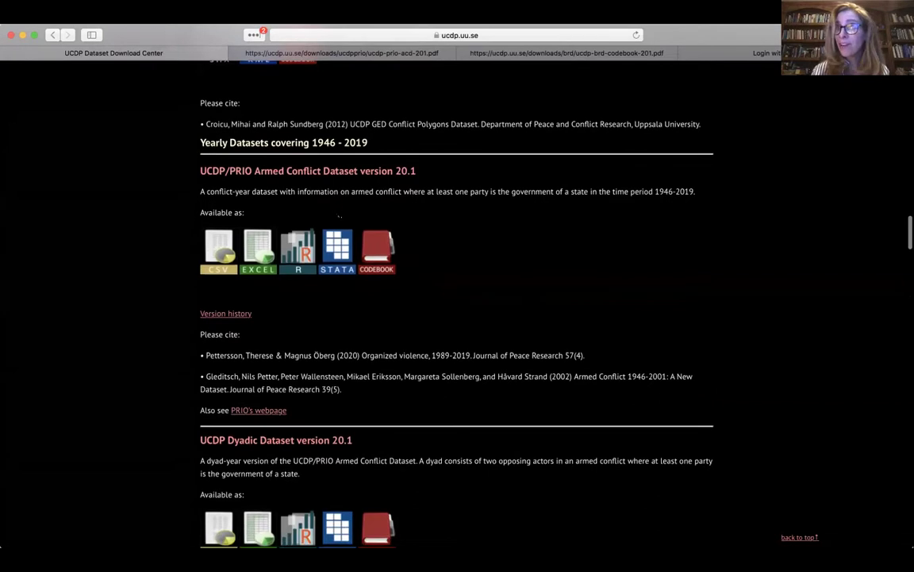
{"action": "scroll", "coordinate": [338, 215], "scroll_direction": "down", "scroll_amount": 2}
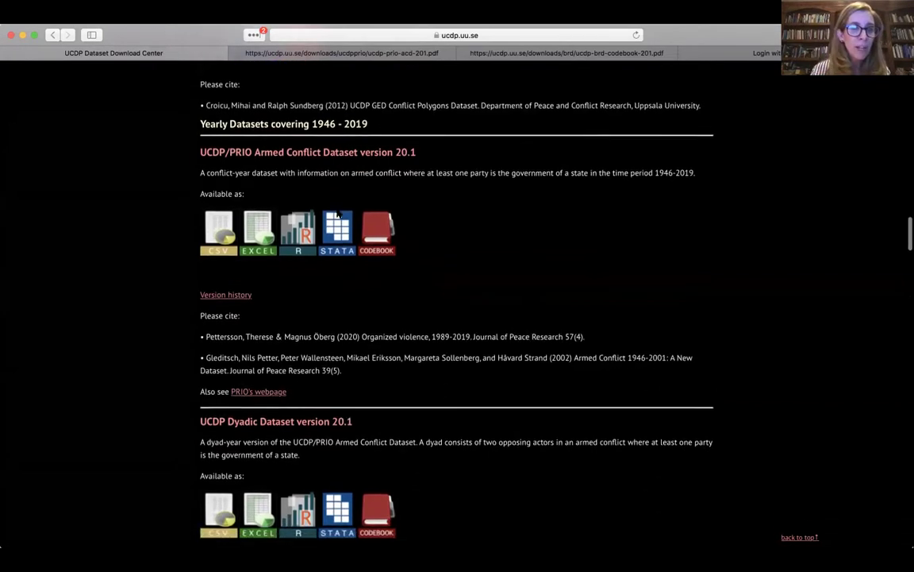
{"action": "scroll", "coordinate": [338, 215], "scroll_direction": "down", "scroll_amount": 1}
{"action": "scroll", "coordinate": [338, 215], "scroll_direction": "down", "scroll_amount": 1}
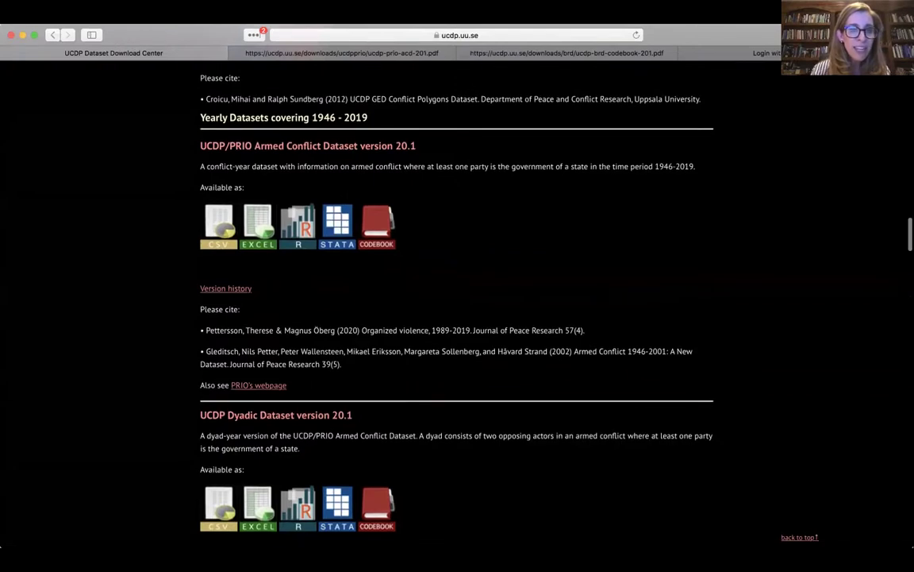
{"action": "left_click", "coordinate": [337, 223]}
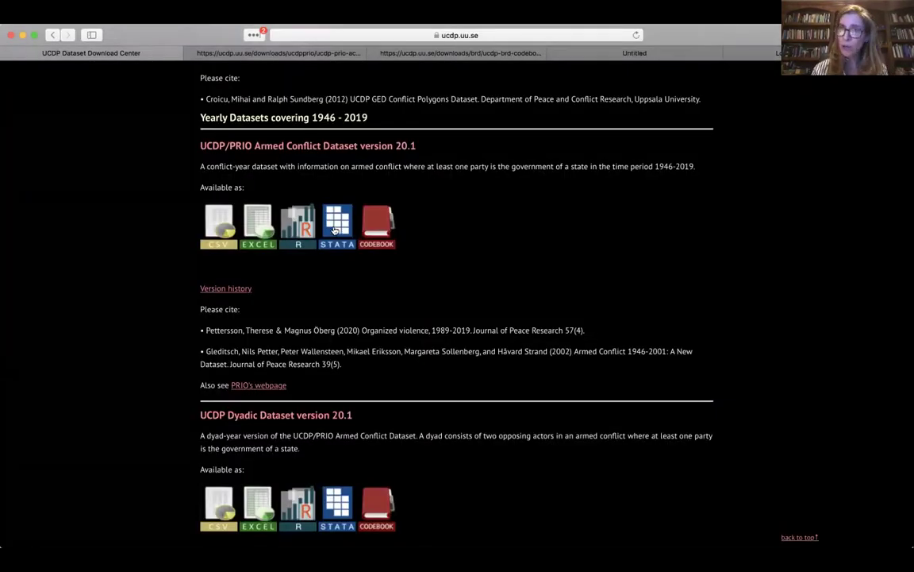
- Review the download options for the UCDP Battle-Related Deaths, Non-State Conflict and One-sided Violence datasets
{"action": "scroll", "coordinate": [377, 261], "scroll_direction": "down", "scroll_amount": 15}
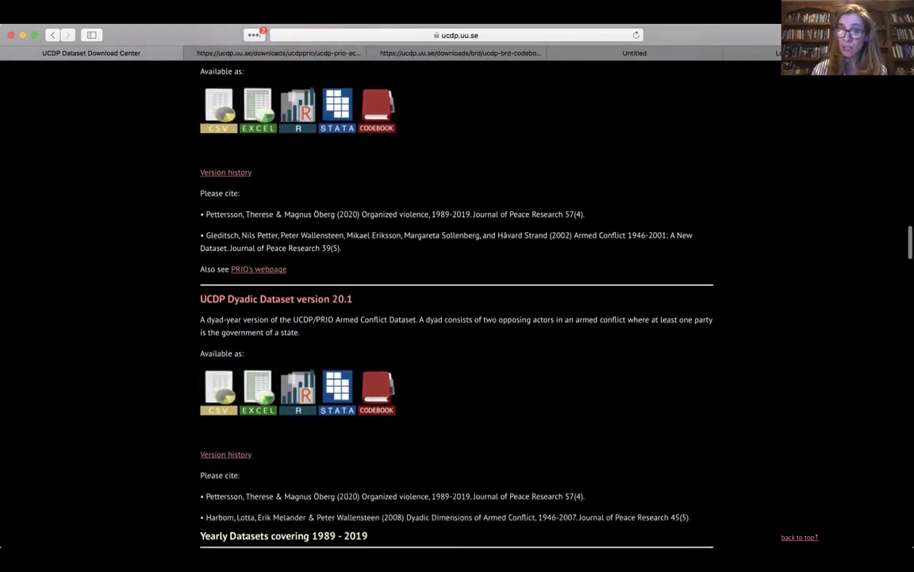
{"action": "scroll", "coordinate": [500, 317], "scroll_direction": "down", "scroll_amount": 8}
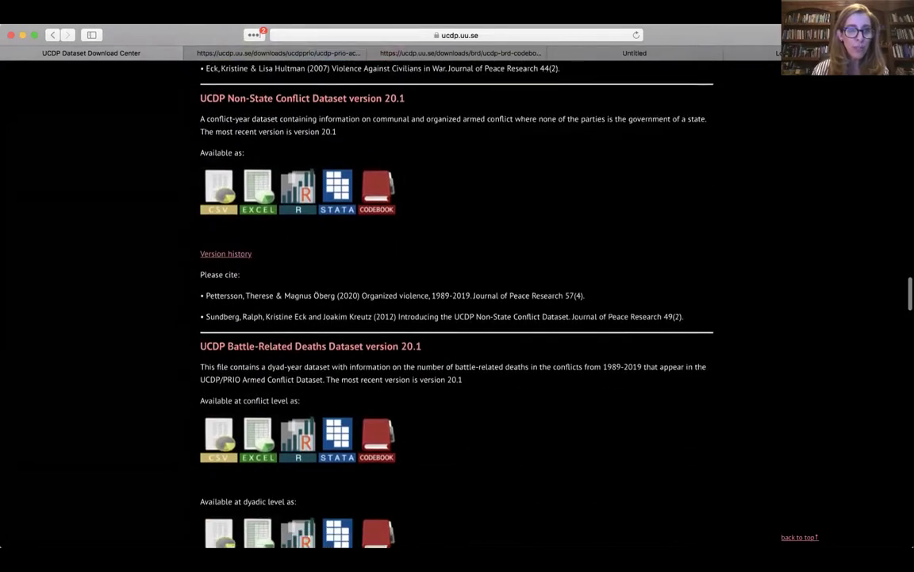
{"action": "scroll", "coordinate": [456, 317], "scroll_direction": "down", "scroll_amount": 1}
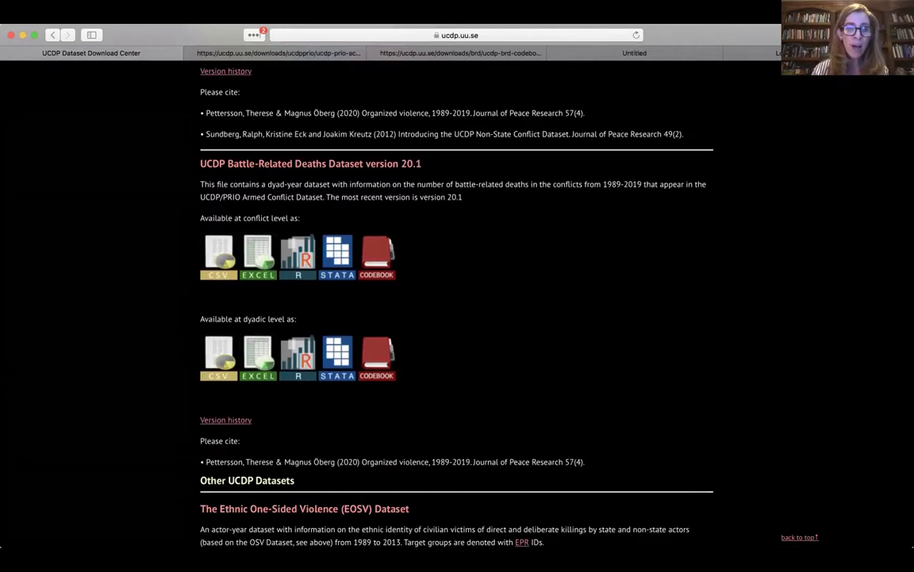
{"action": "scroll", "coordinate": [456, 317], "scroll_direction": "up", "scroll_amount": 8}
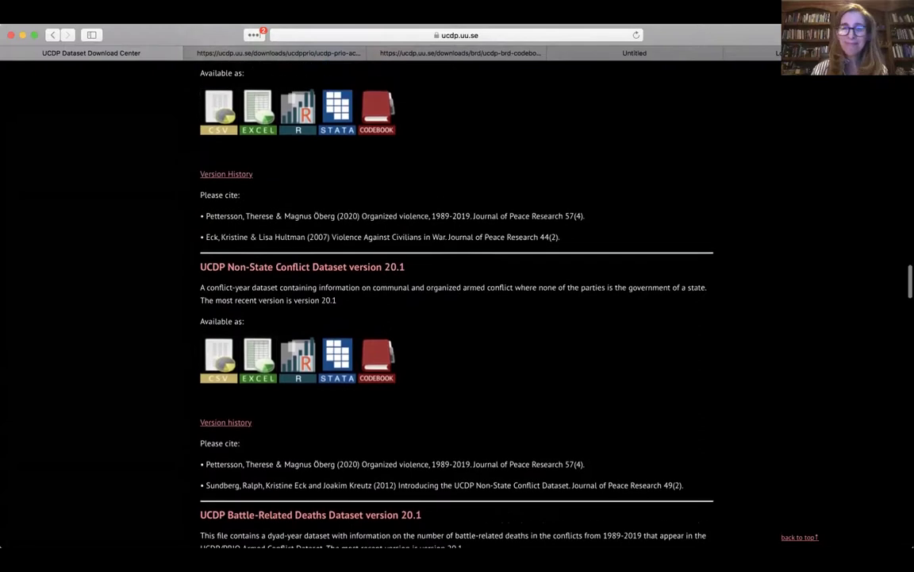
{"action": "scroll", "coordinate": [457, 318], "scroll_direction": "up", "scroll_amount": 3}
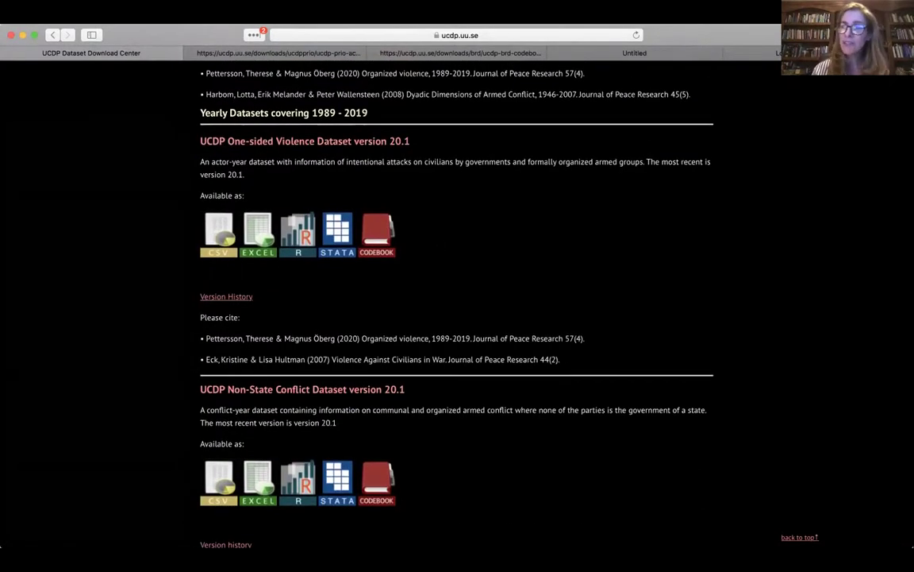
{"action": "scroll", "coordinate": [457, 317], "scroll_direction": "up", "scroll_amount": 1}
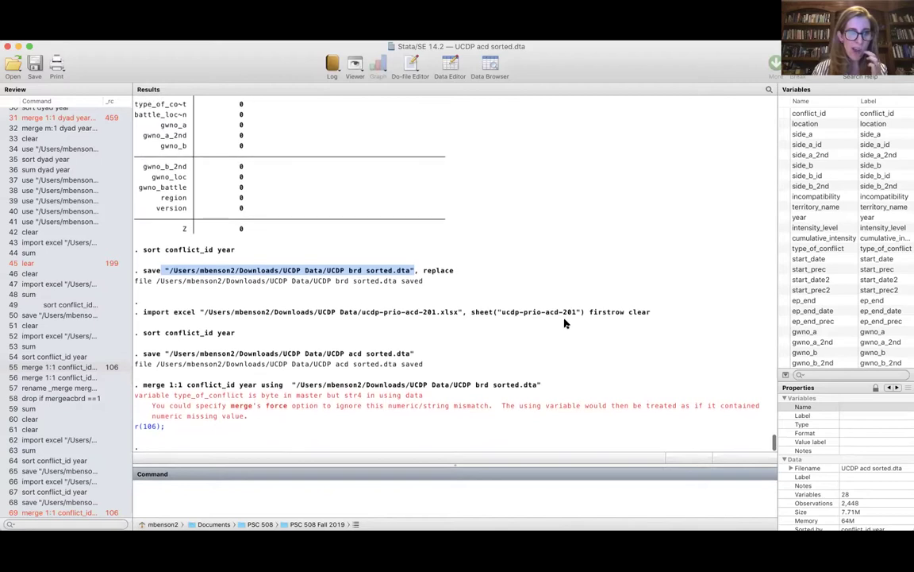
- Switch to Stata and clear the current dataset from memory
{"action": "left_click", "coordinate": [291, 487]}
{"action": "type", "text": "clear"}
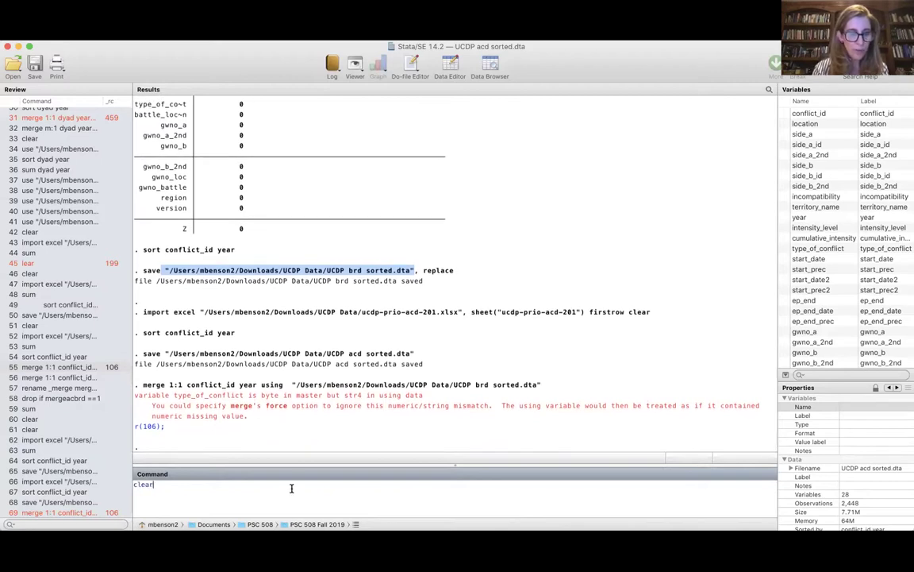
{"action": "key", "text": "Return"}
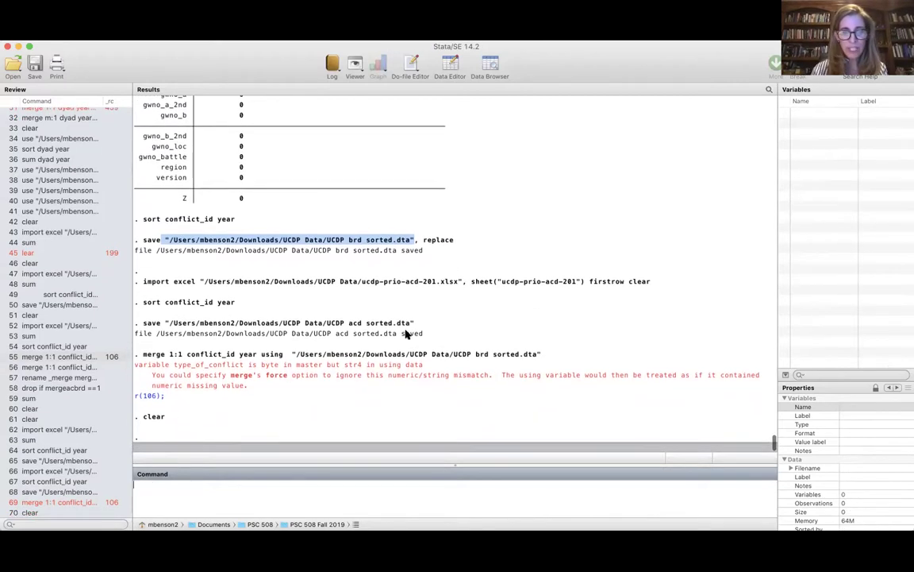
{"action": "scroll", "coordinate": [389, 336], "scroll_direction": "up", "scroll_amount": 1}
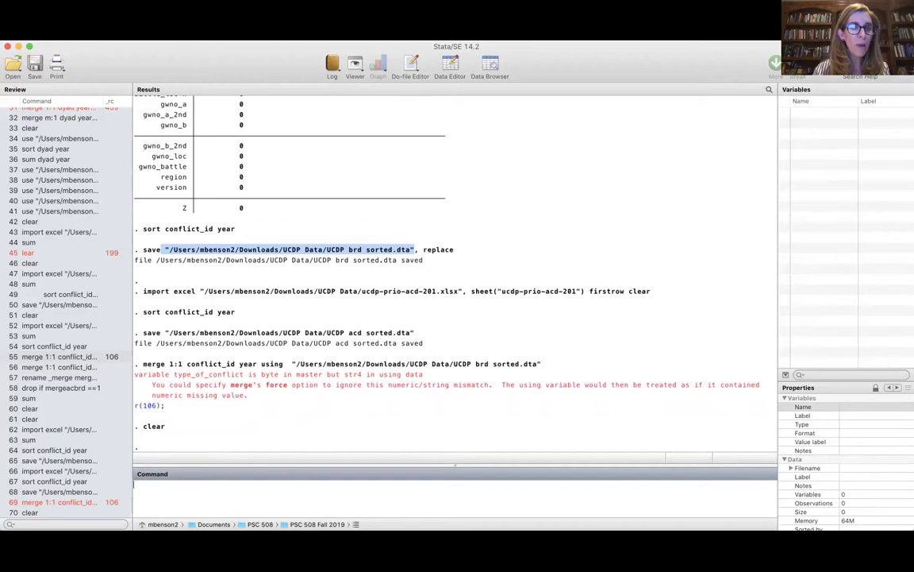
- Import the Excel file ucdp-brd-conf-201.xlsx from its brd-conf-proc worksheet, using the first row as variable names
{"action": "left_click", "coordinate": [99, 38]}
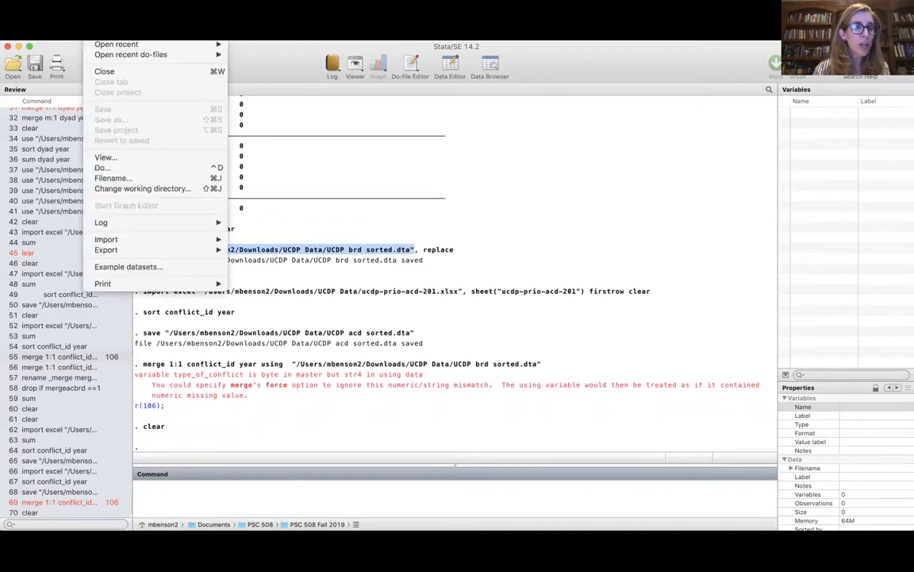
{"action": "mouse_move", "coordinate": [126, 237]}
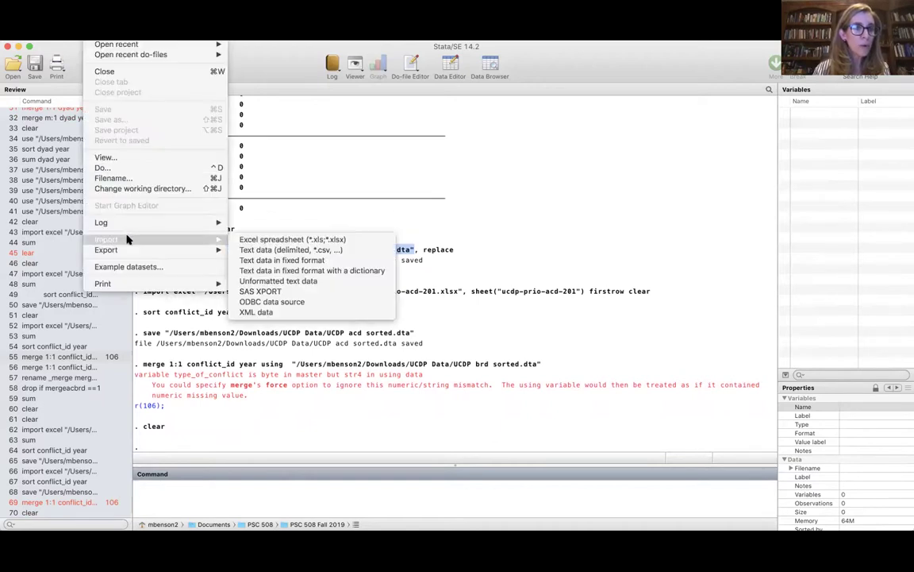
{"action": "left_click", "coordinate": [257, 239]}
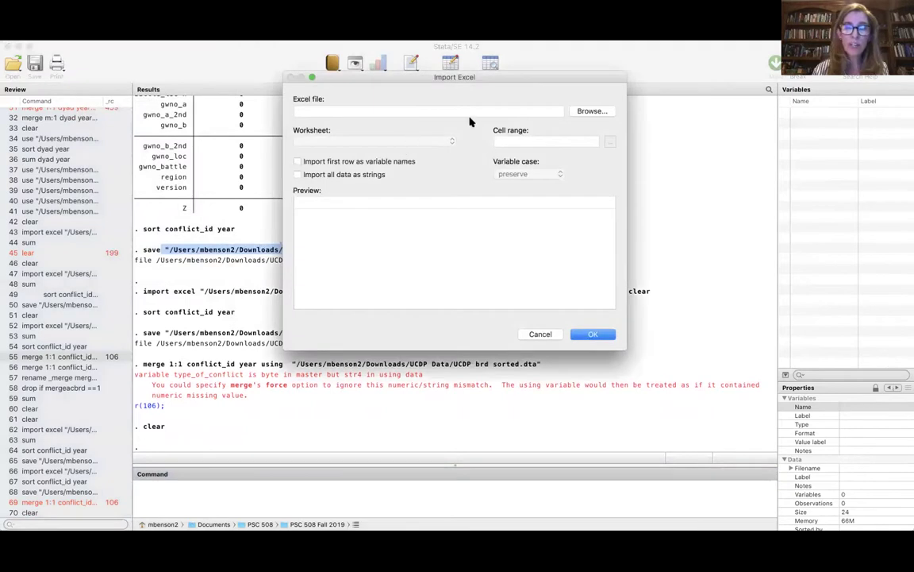
{"action": "left_click", "coordinate": [590, 111]}
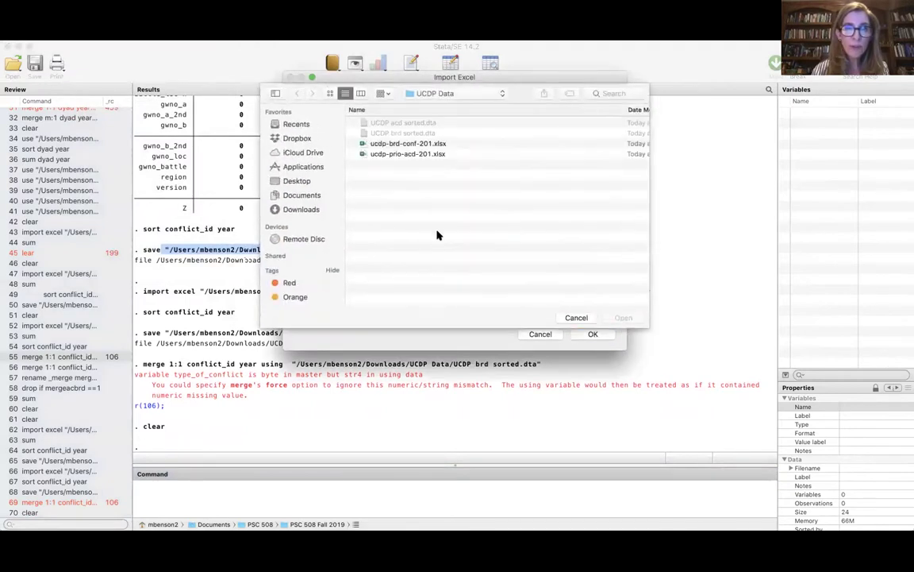
{"action": "double_click", "coordinate": [402, 144]}
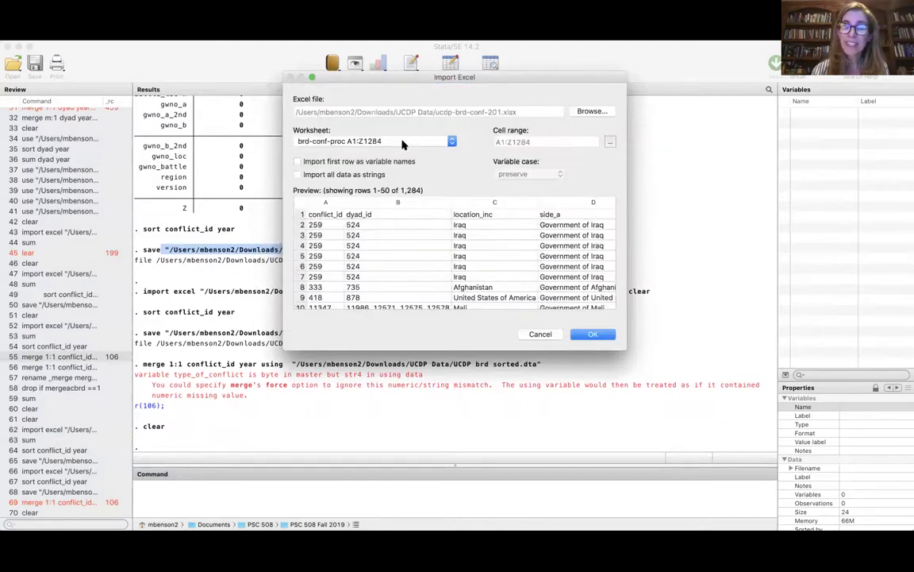
{"action": "left_click", "coordinate": [298, 162]}
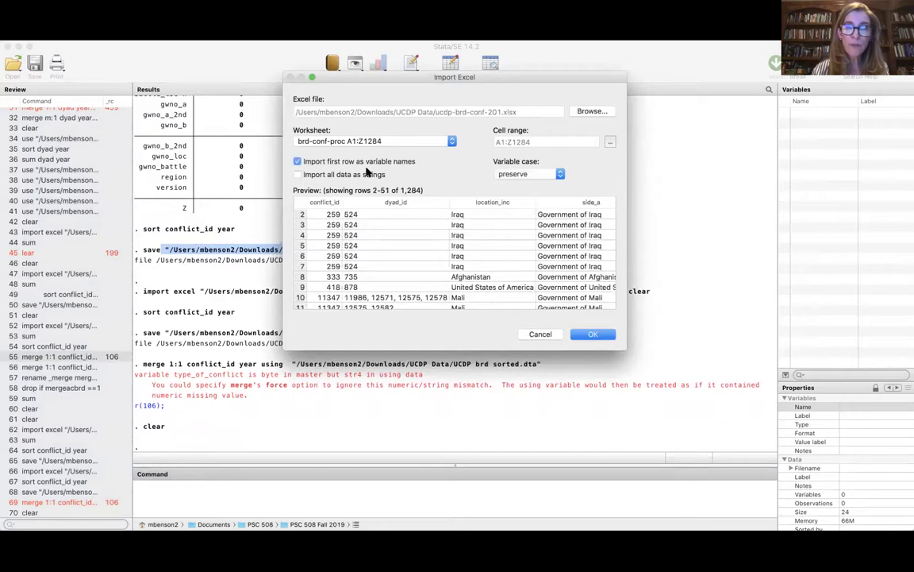
{"action": "left_click", "coordinate": [589, 335]}
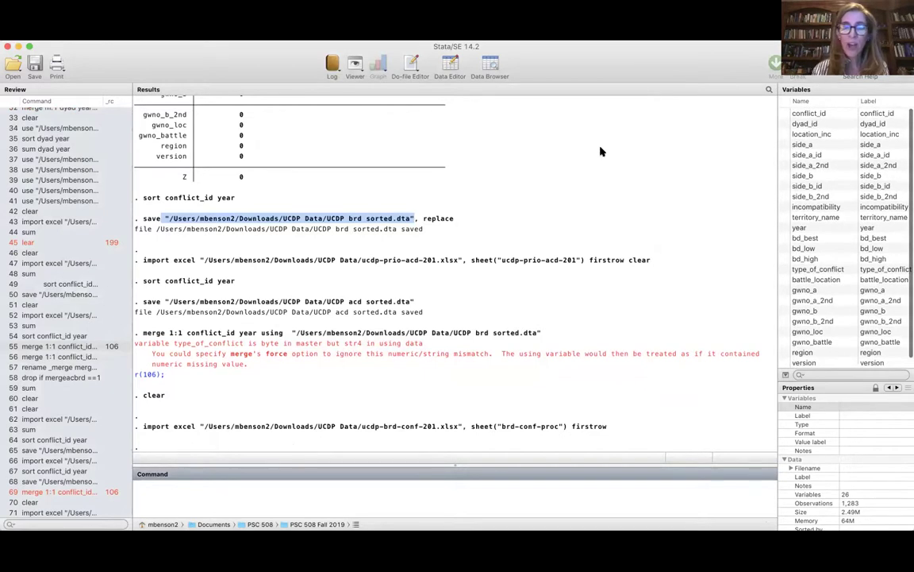
- Inspect the imported battle-deaths data in the Data Editor and display summary statistics for all variables
{"action": "left_click", "coordinate": [449, 66]}
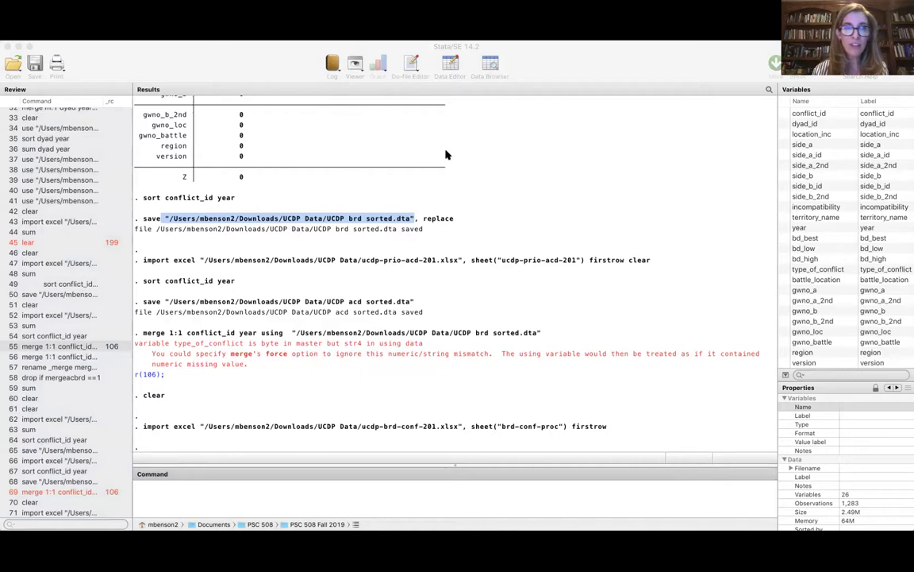
{"action": "left_click", "coordinate": [6, 41]}
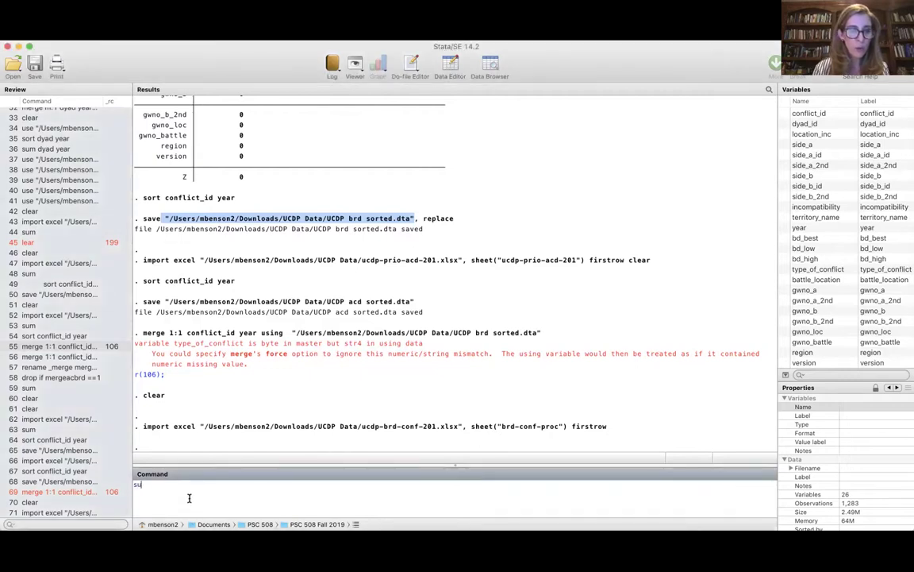
{"action": "type", "text": "sum"}
{"action": "key", "text": "Return"}
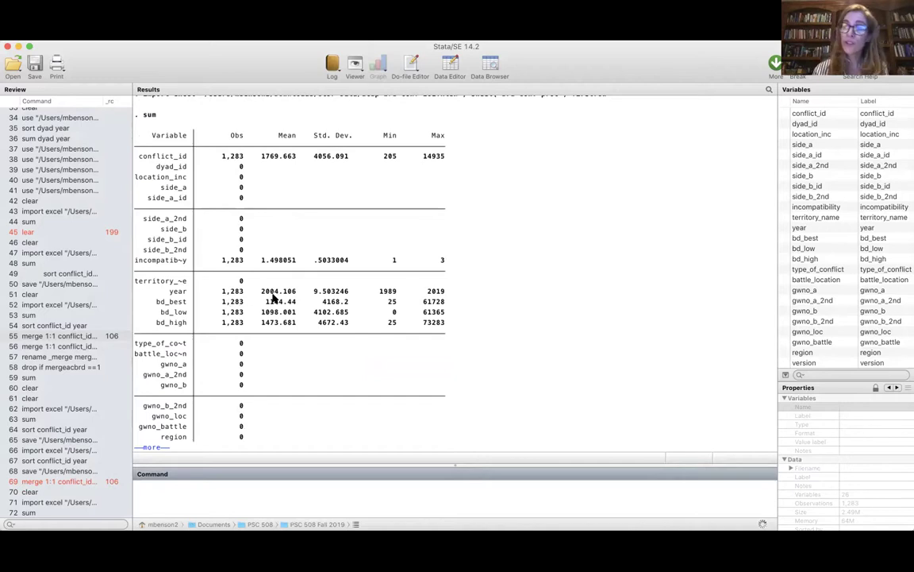
{"action": "key", "text": "Return"}
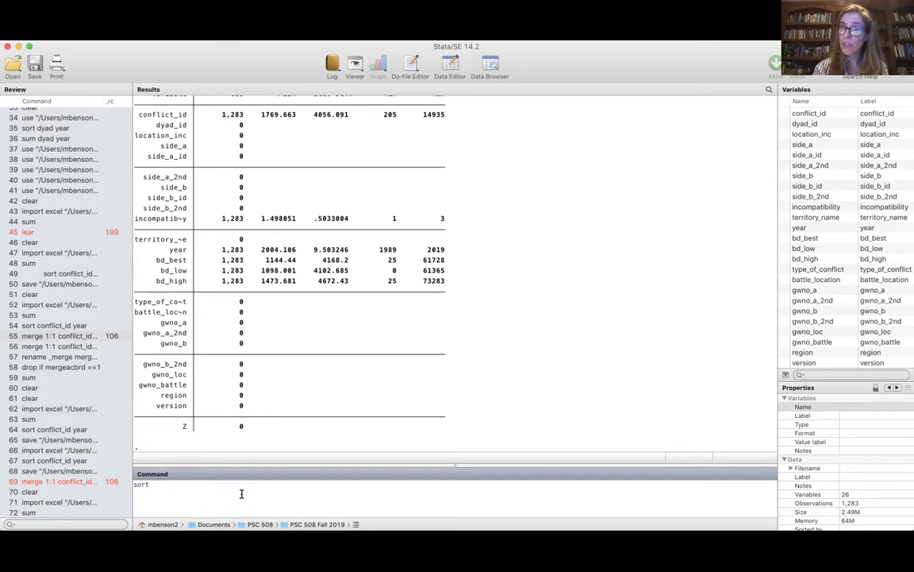
- Sort the battle-deaths dataset by conflict_id and year
{"action": "type", "text": "conflict_id"}
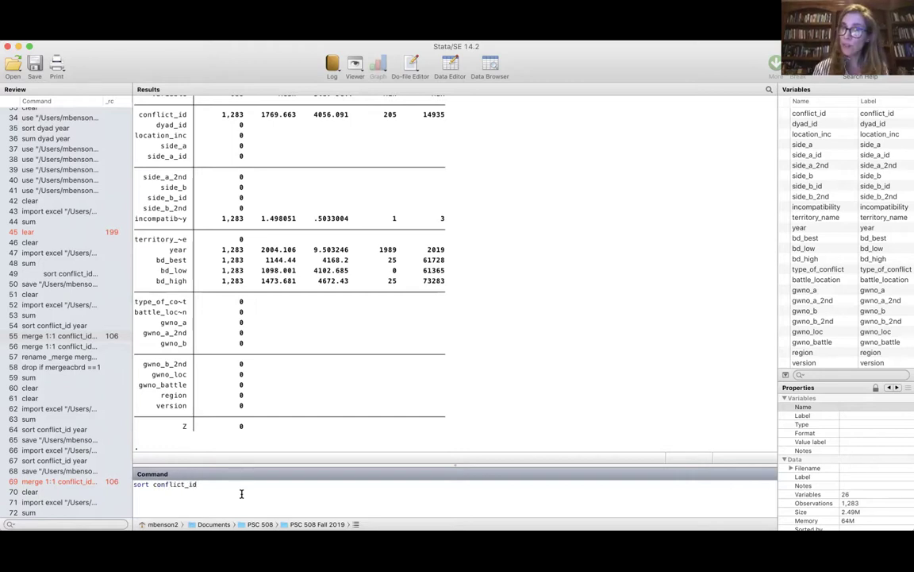
{"action": "type", "text": " year"}
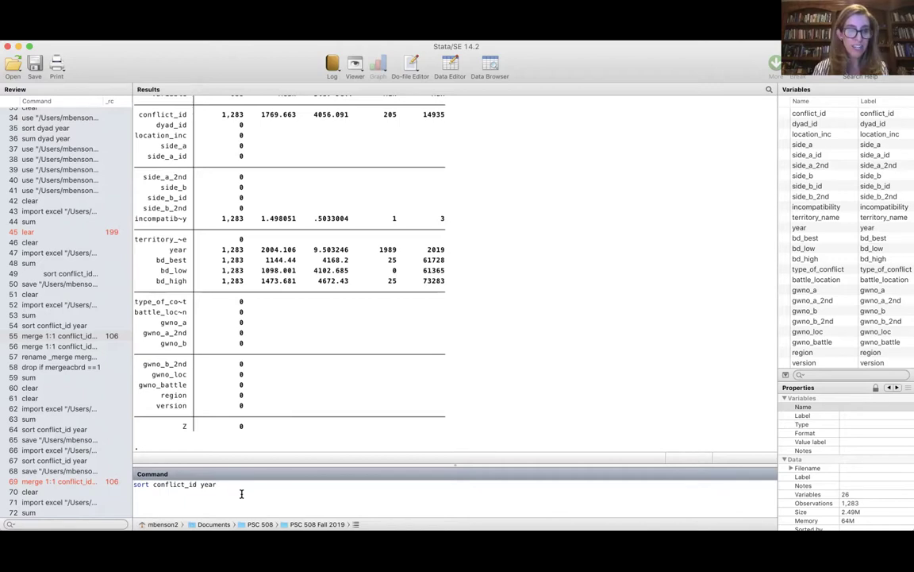
{"action": "key", "text": "Return"}
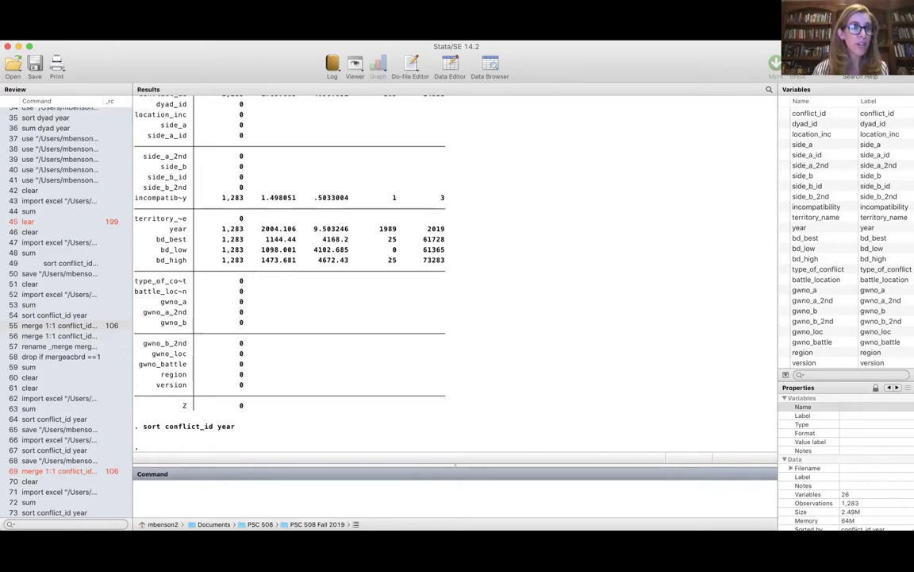
- Save the sorted battle-deaths dataset as UCDP brd sorted in the UCDP Data folder, replacing the existing Stata file
{"action": "left_click", "coordinate": [101, 31]}
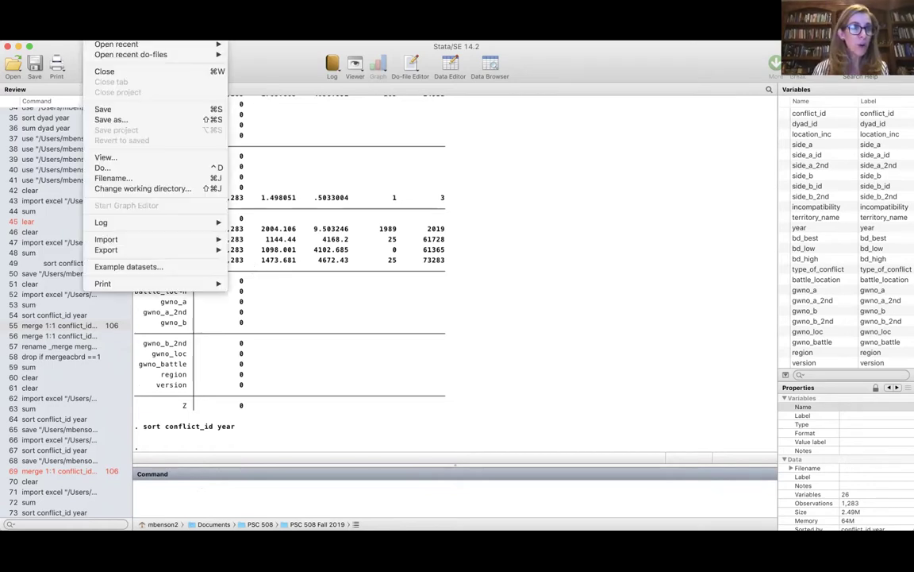
{"action": "left_click", "coordinate": [110, 121]}
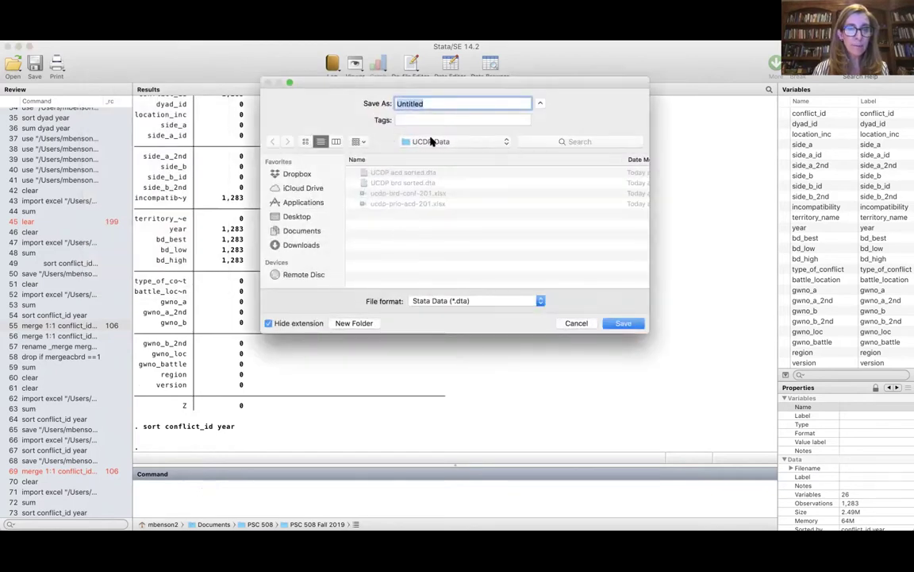
{"action": "left_click", "coordinate": [407, 182]}
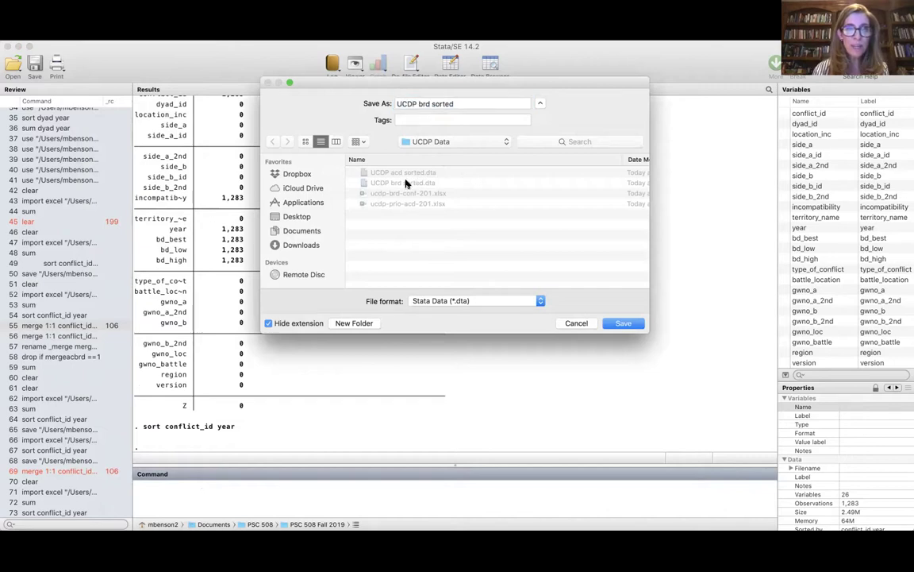
{"action": "left_click", "coordinate": [457, 104]}
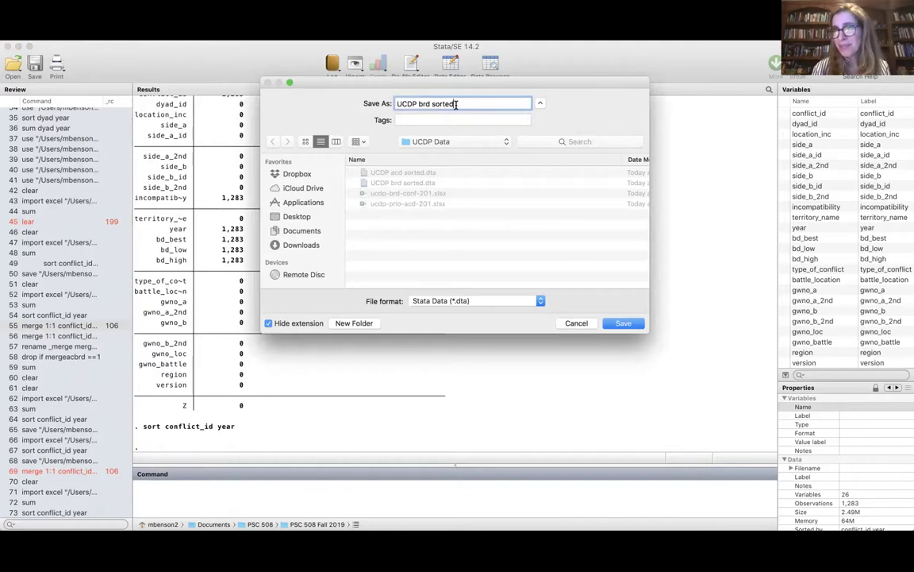
{"action": "left_click_drag", "start_coordinate": [458, 102], "coordinate": [380, 103]}
{"action": "type", "text": "UCDP"}
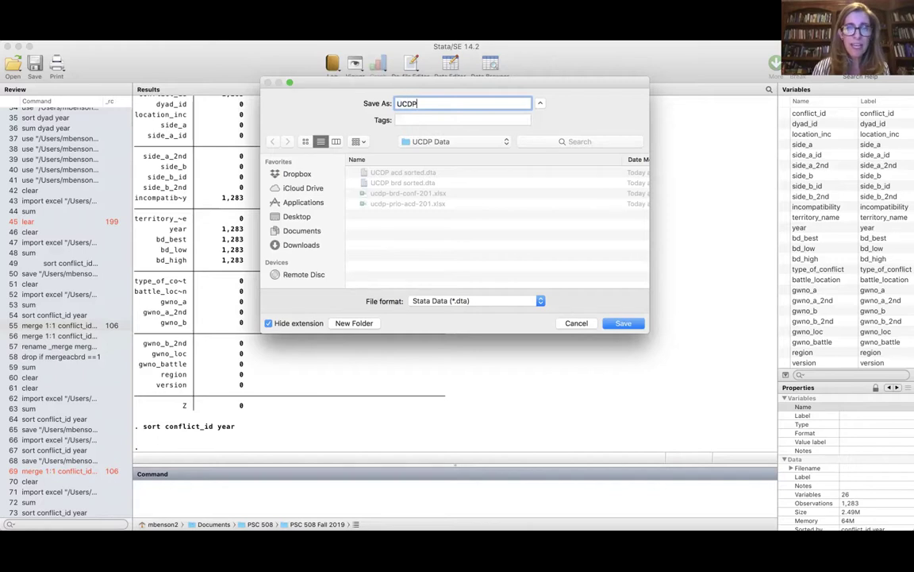
{"action": "type", "text": " brd sorted"}
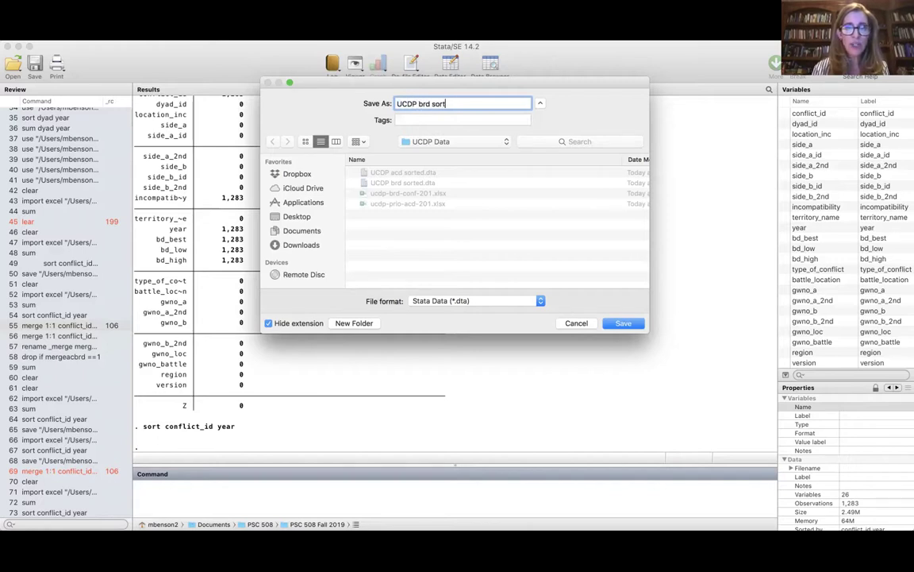
{"action": "left_click", "coordinate": [627, 321]}
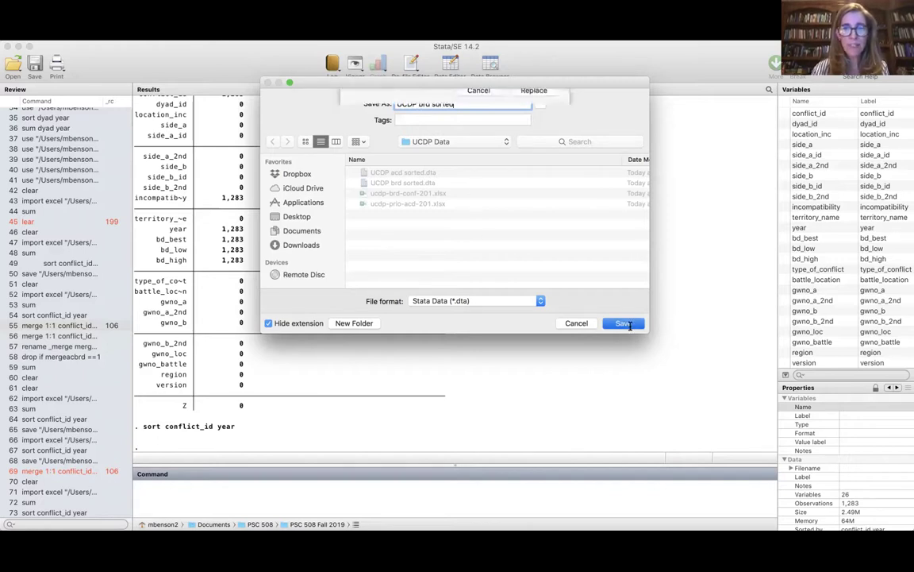
{"action": "left_click", "coordinate": [540, 155]}
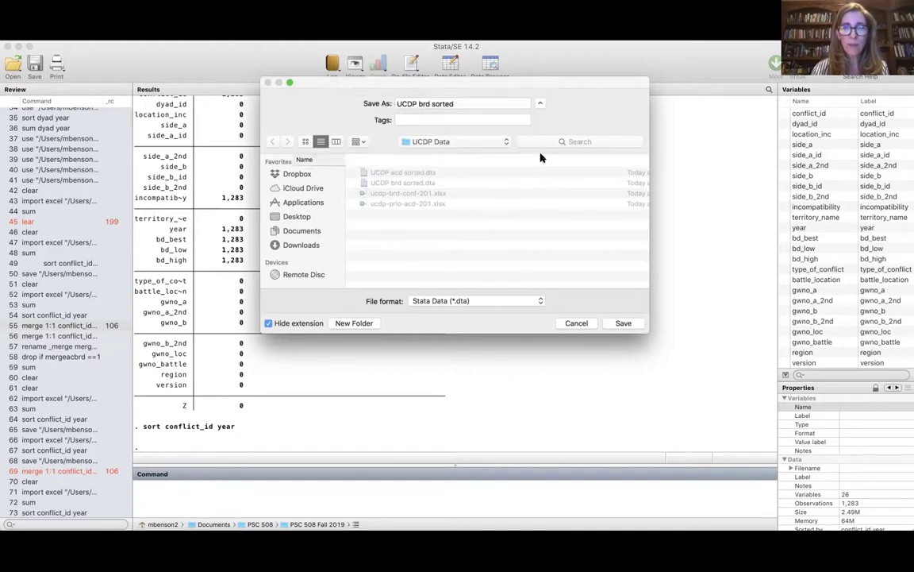
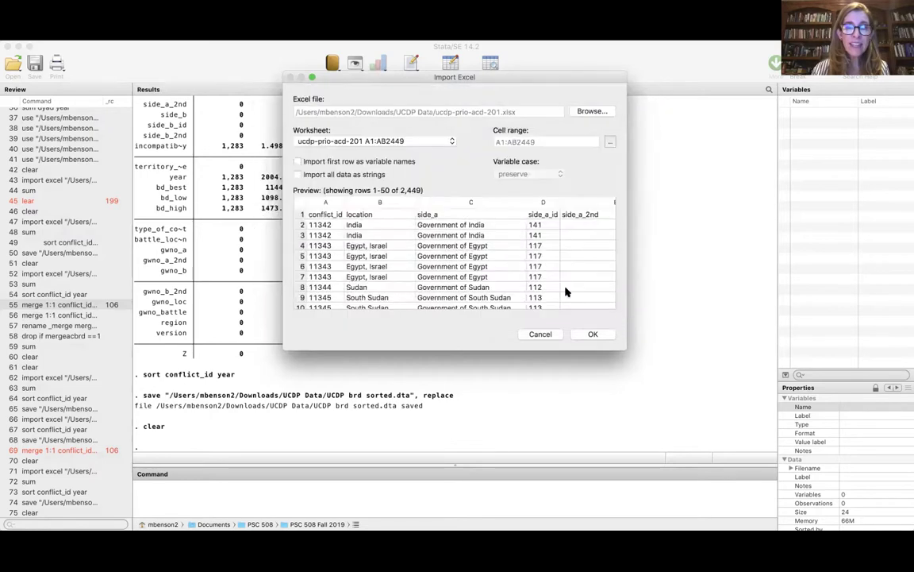
- Import the ucdp-prio-acd-201 worksheet with its first row as variable names and view the data in the Data Editor
{"action": "left_click", "coordinate": [298, 161]}
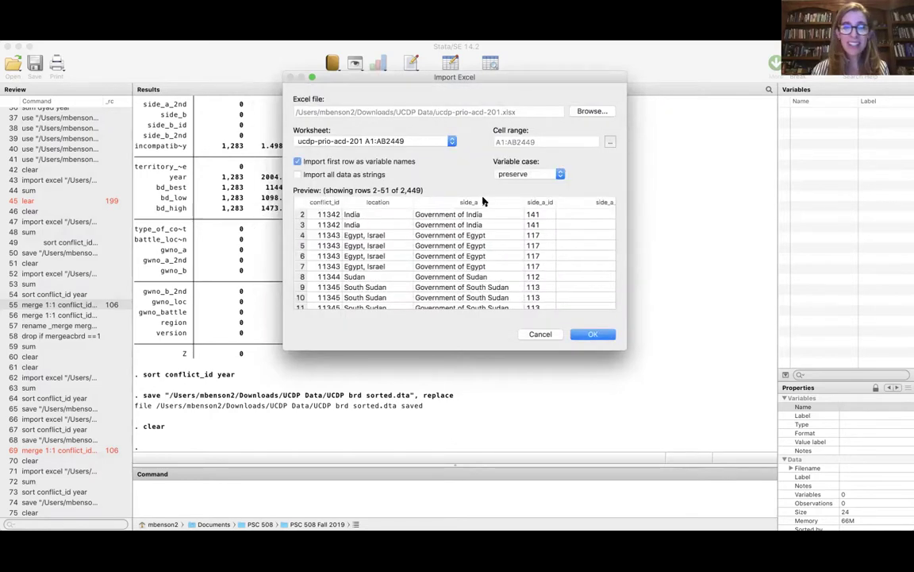
{"action": "left_click", "coordinate": [592, 334]}
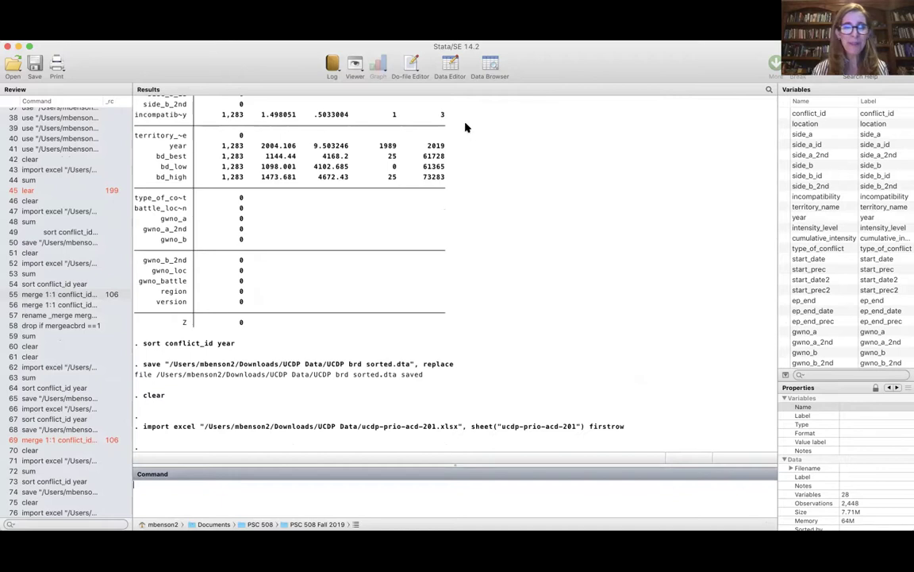
{"action": "left_click", "coordinate": [447, 68]}
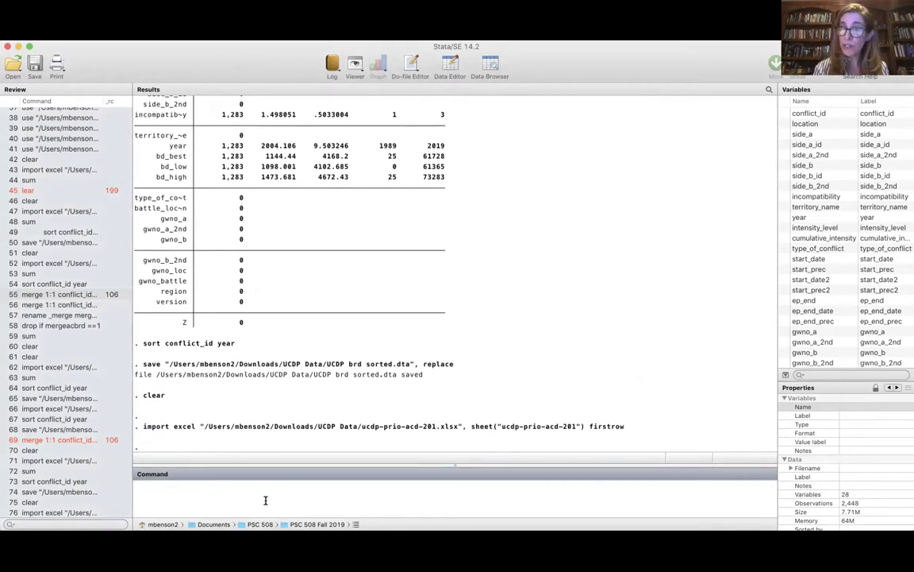
- Sort the armed conflict dataset by conflict_id and year
{"action": "type", "text": "sort conflict_id"}
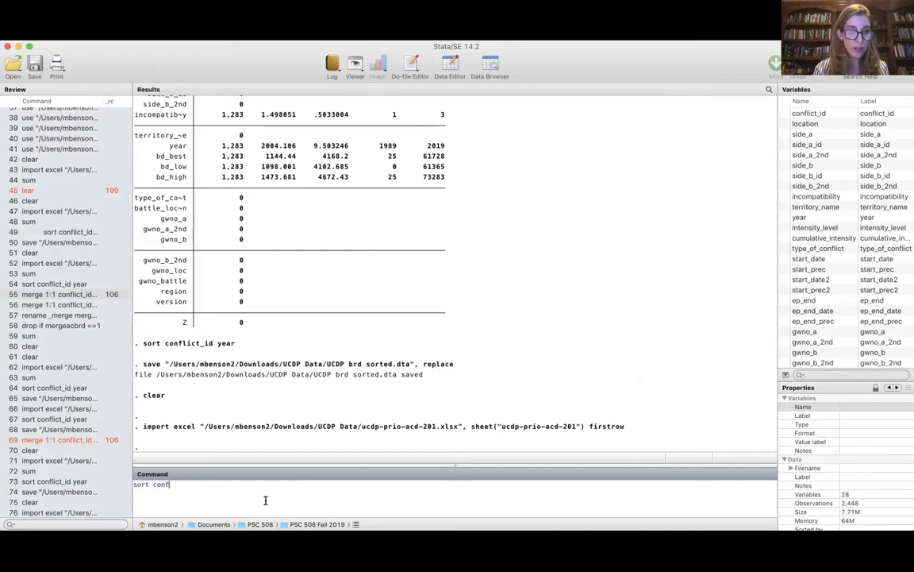
{"action": "key", "text": "BackSpace"}
{"action": "key", "text": "BackSpace"}
{"action": "key", "text": "BackSpace"}
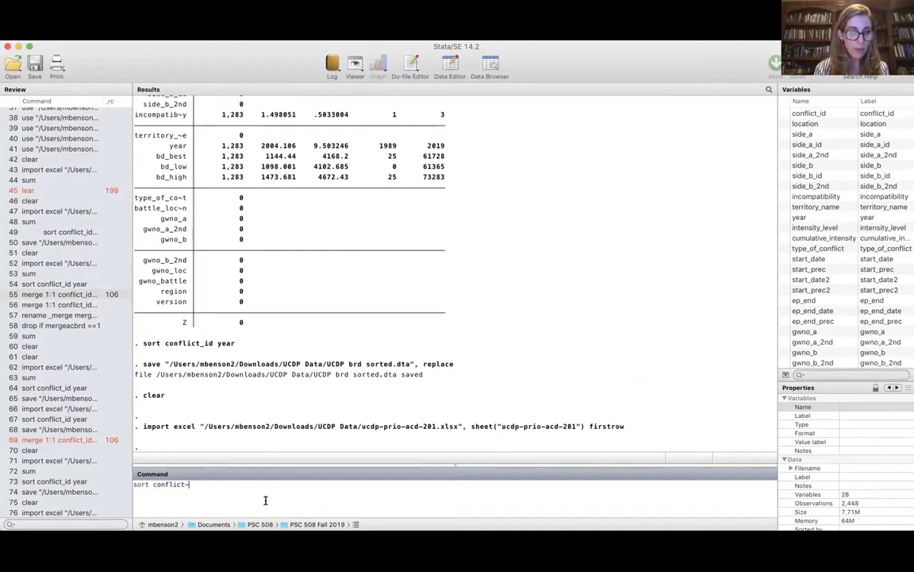
{"action": "type", "text": "_id "}
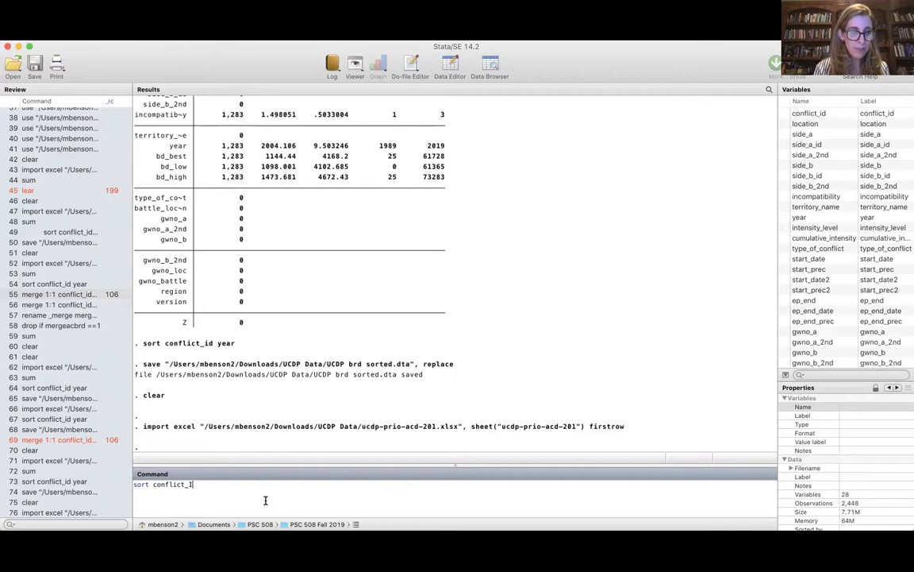
{"action": "type", "text": "year"}
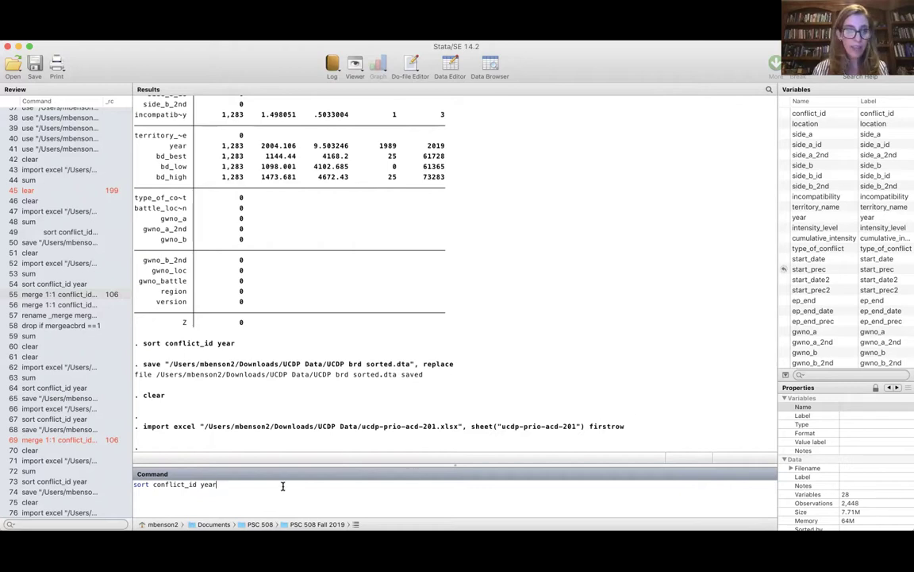
{"action": "key", "text": "Return"}
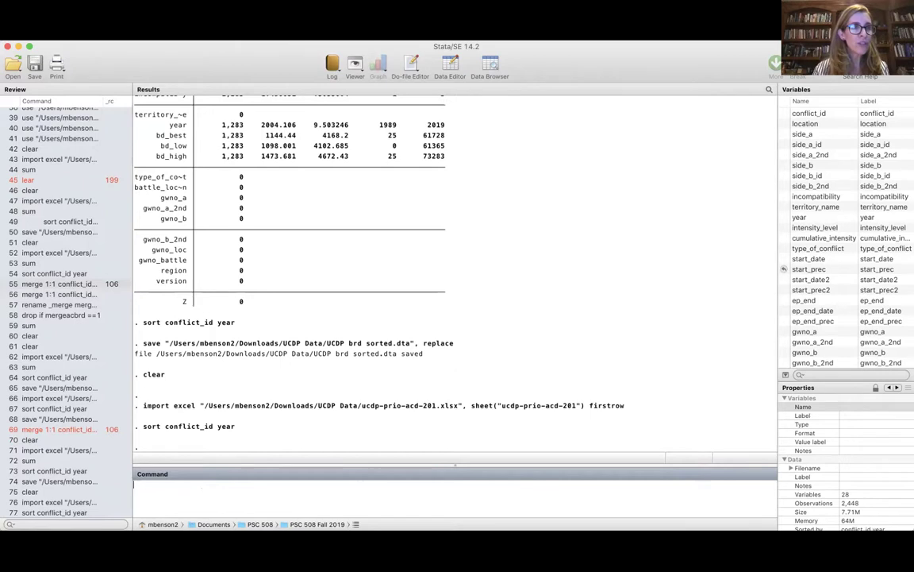
- Save the sorted armed conflict dataset as UCDP acd sorted in the UCDP Data folder, replacing the existing file
{"action": "left_click", "coordinate": [100, 35]}
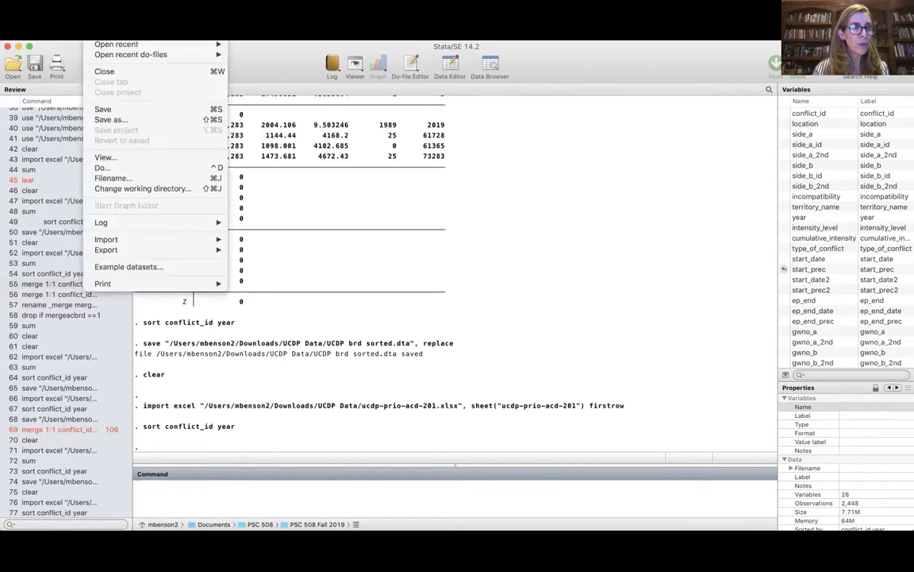
{"action": "left_click", "coordinate": [111, 120]}
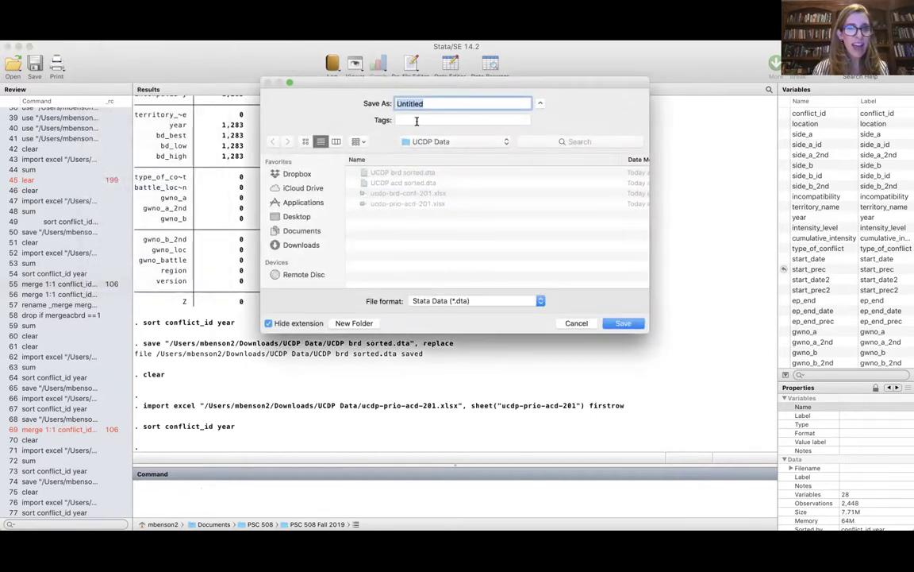
{"action": "left_click", "coordinate": [418, 181]}
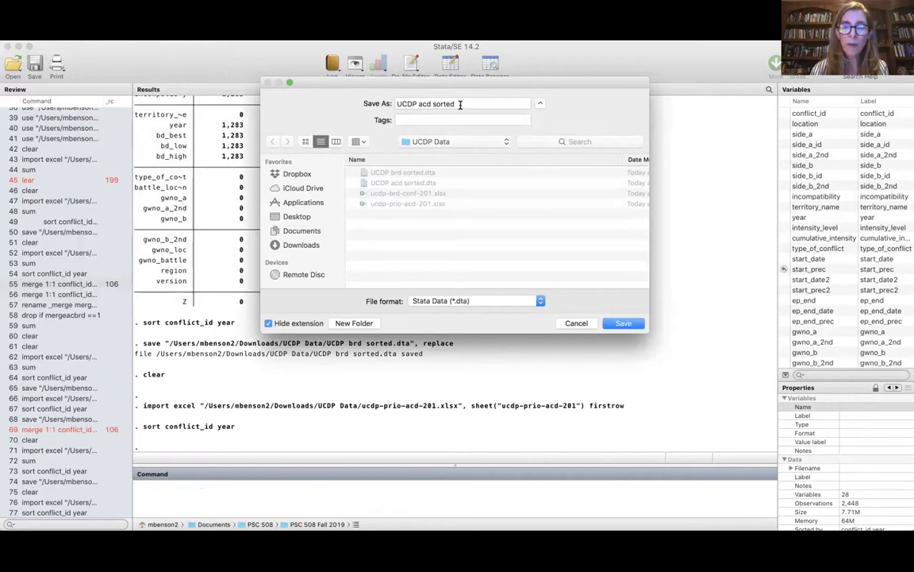
{"action": "left_click", "coordinate": [457, 104]}
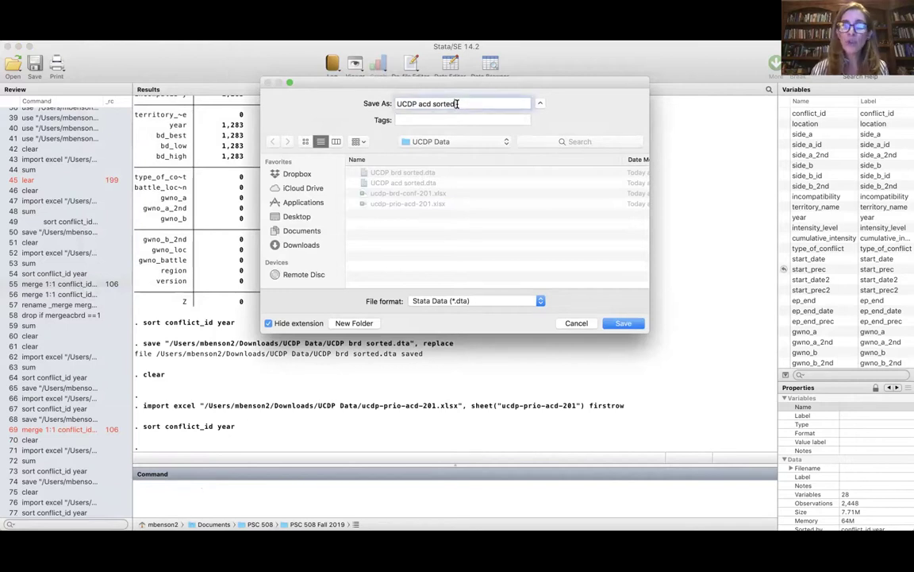
{"action": "left_click", "coordinate": [622, 323]}
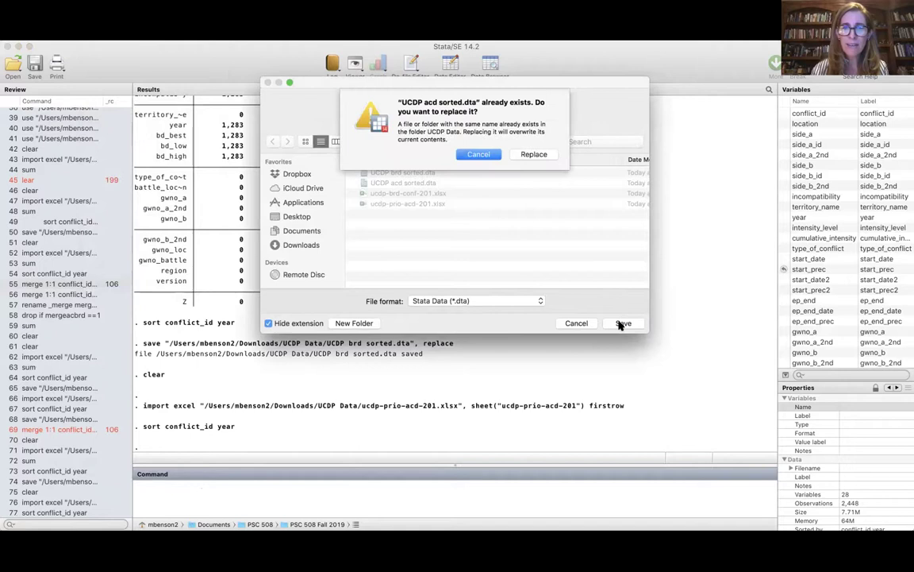
{"action": "left_click", "coordinate": [535, 155]}
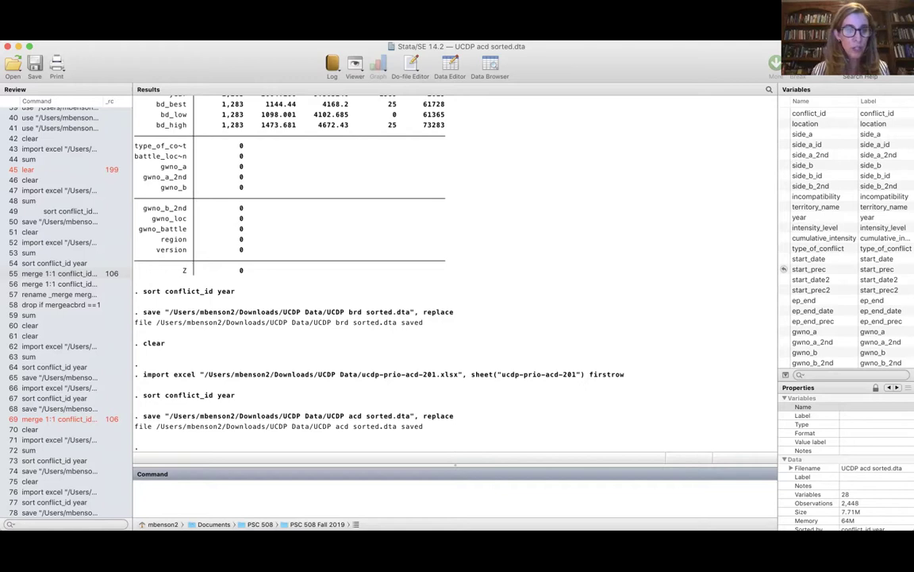
- Try to merge the open dataset 1:1 on conflict_id and year using the saved UCDP brd sorted.dta file
{"action": "type", "text": "merge"}
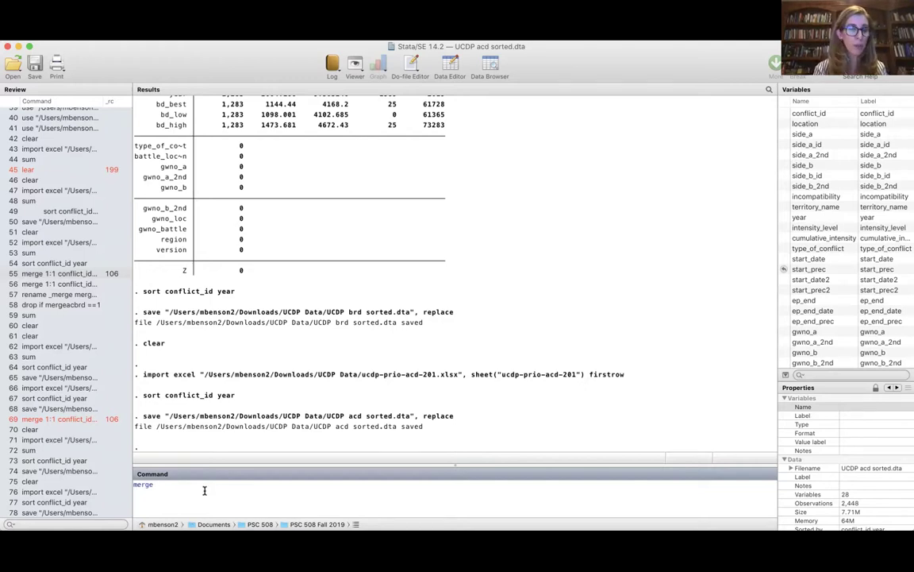
{"action": "type", "text": " 1:1 "}
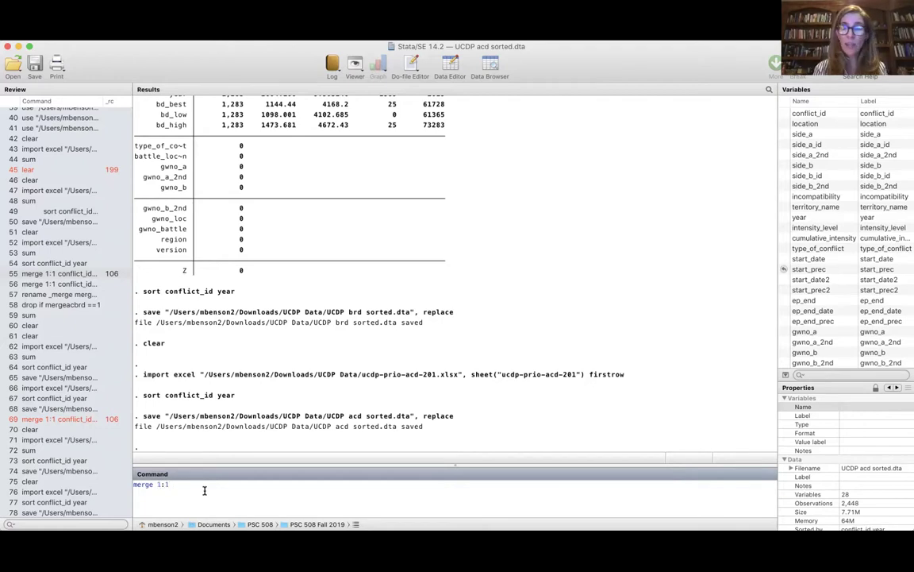
{"action": "type", "text": "c"}
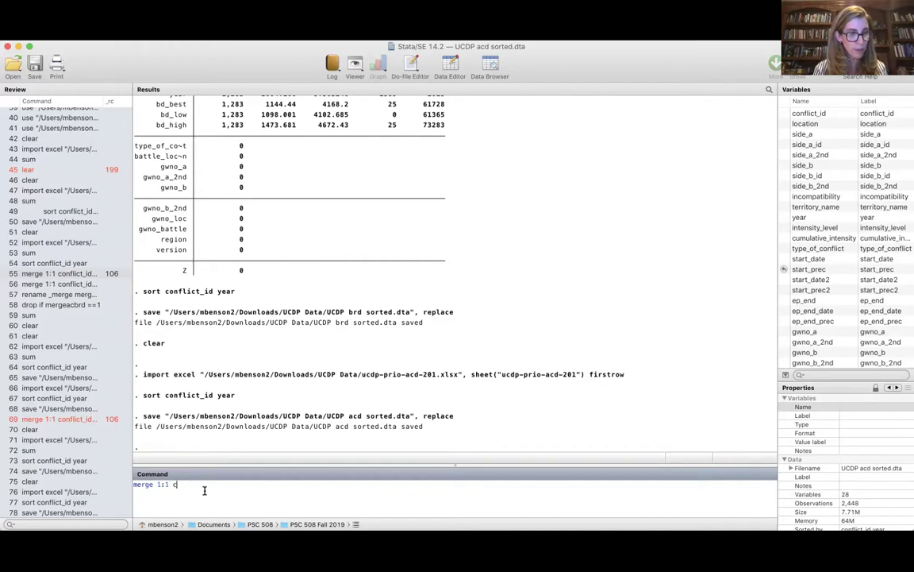
{"action": "type", "text": "onflict_id year "}
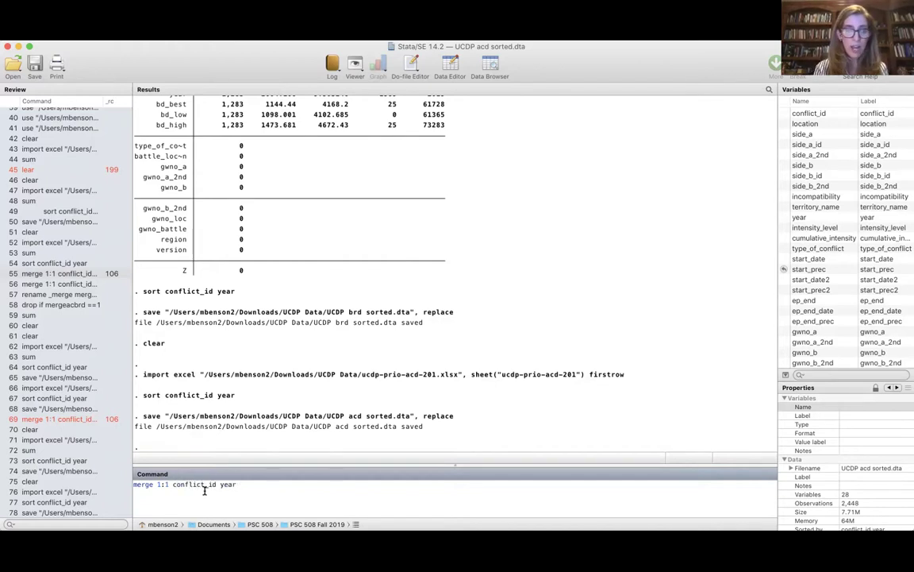
{"action": "type", "text": "using"}
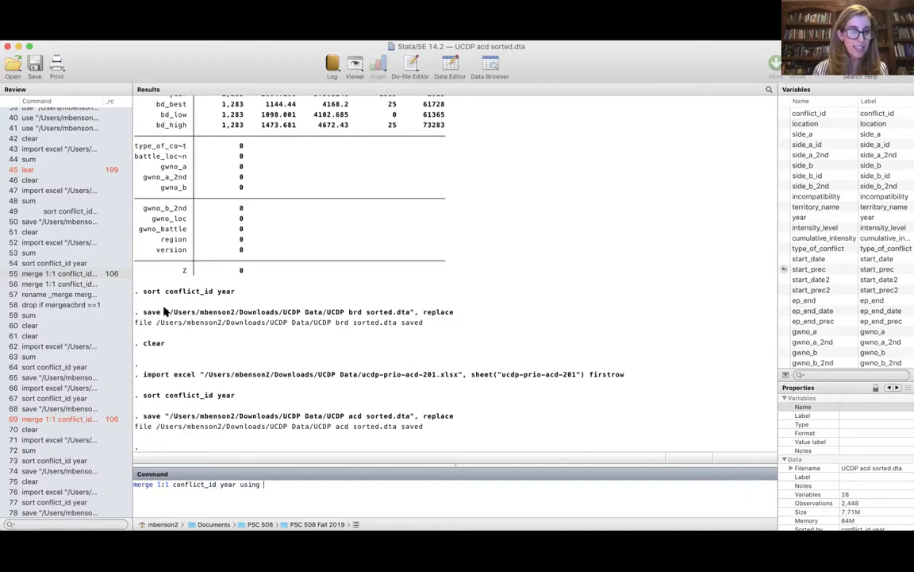
{"action": "left_click_drag", "start_coordinate": [164, 311], "coordinate": [412, 316]}
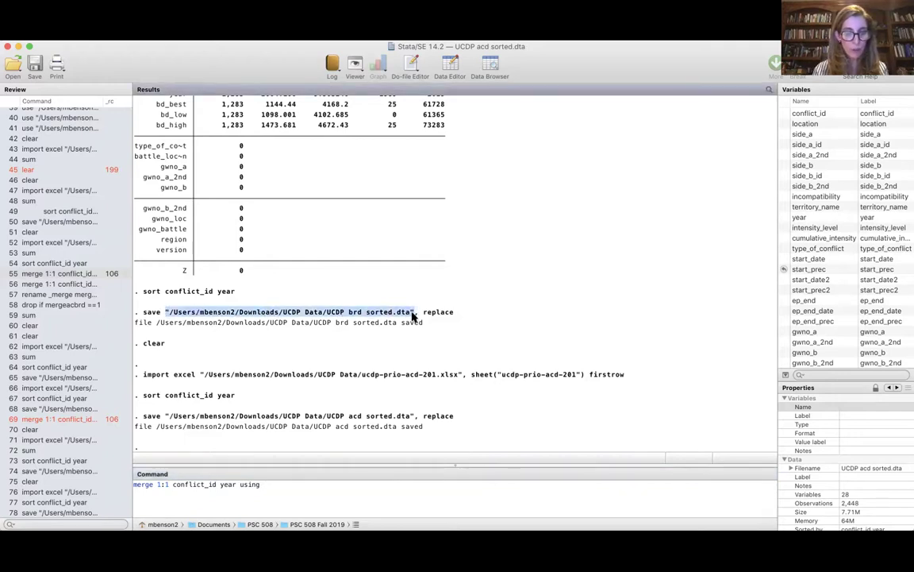
{"action": "key", "text": "super+c"}
{"action": "left_click", "coordinate": [292, 484]}
{"action": "key", "text": "super+v"}
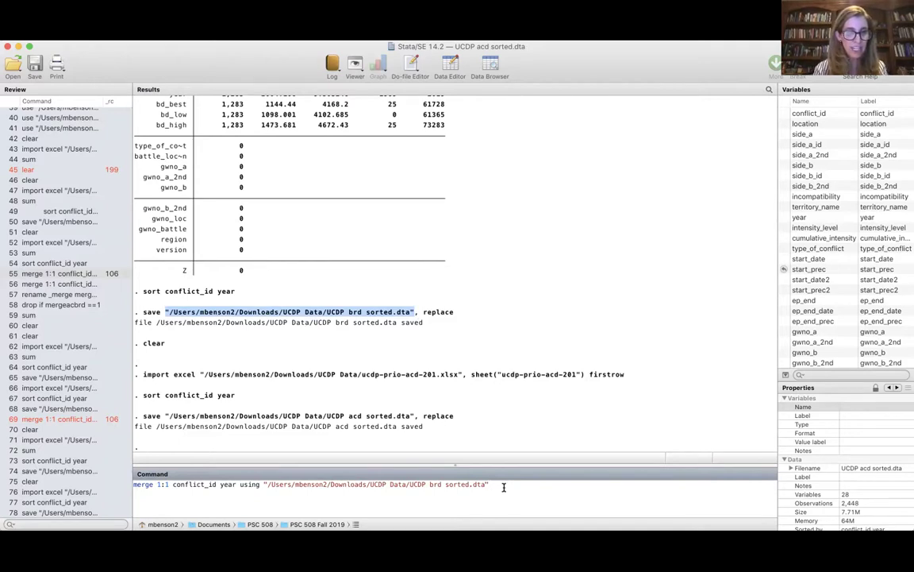
{"action": "key", "text": "Return"}
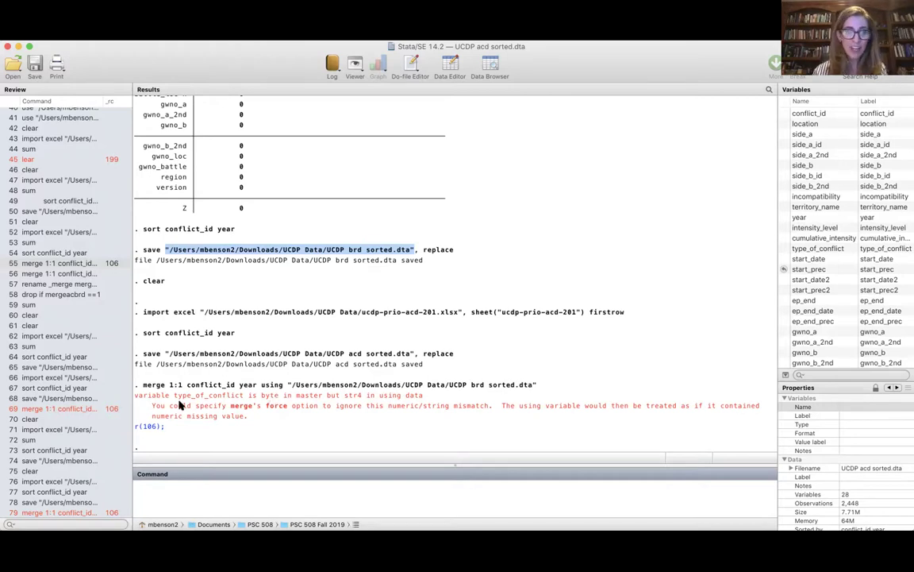
- Rerun the 1:1 merge on conflict_id and year using UCDP brd sorted.dta, adding the force option
{"action": "left_click", "coordinate": [63, 512]}
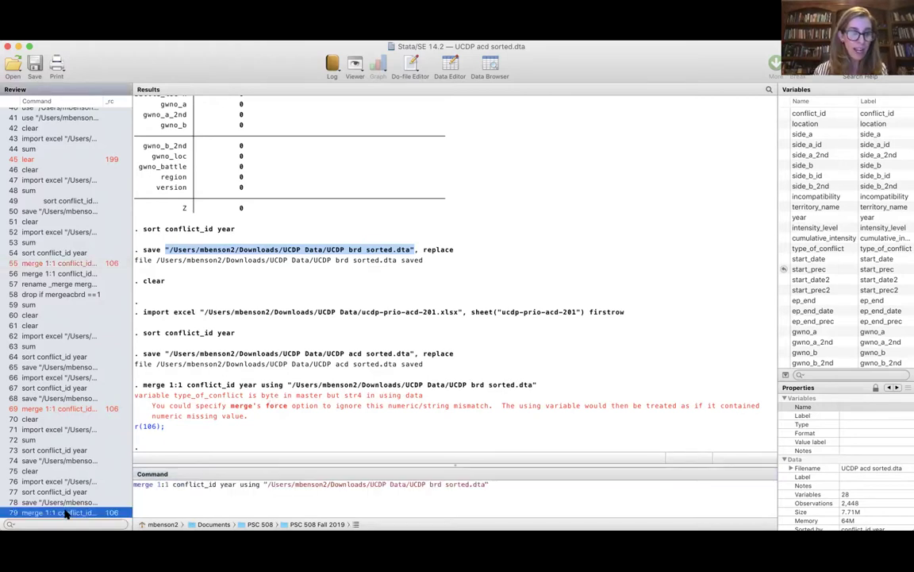
{"action": "left_click", "coordinate": [491, 484]}
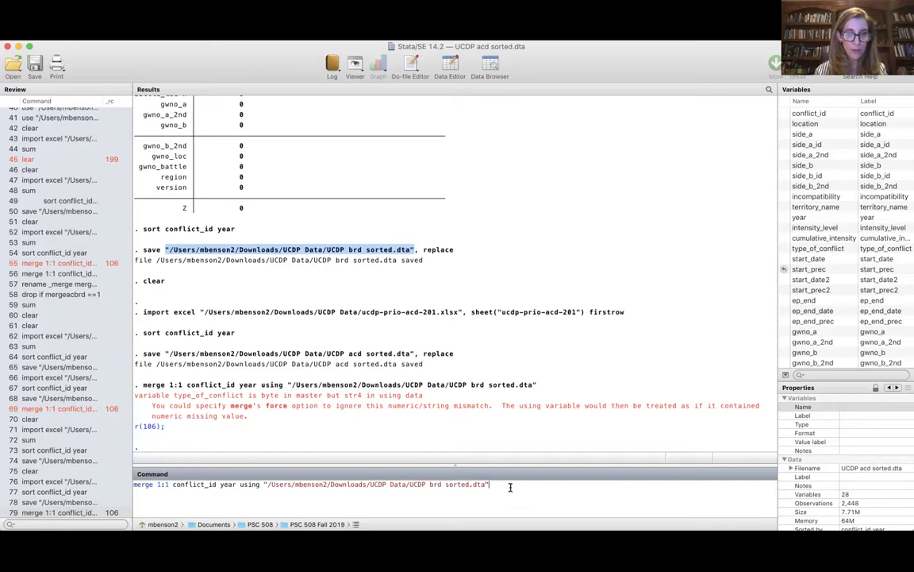
{"action": "type", "text": ", for"}
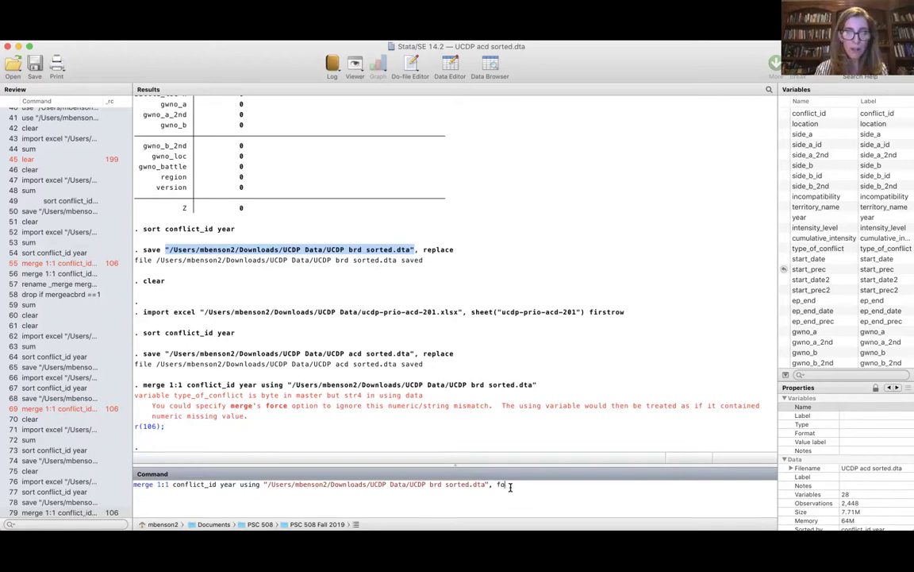
{"action": "type", "text": "ce"}
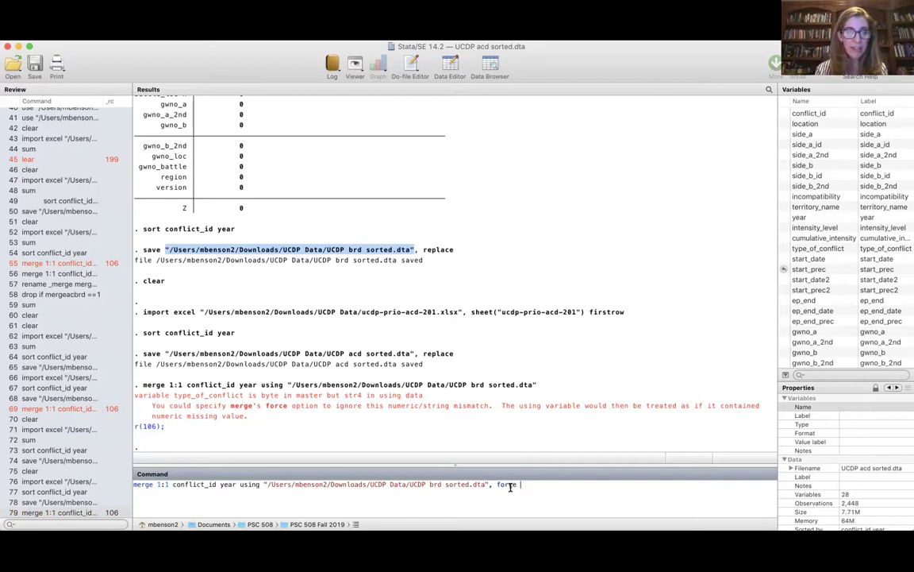
{"action": "key", "text": "Return"}
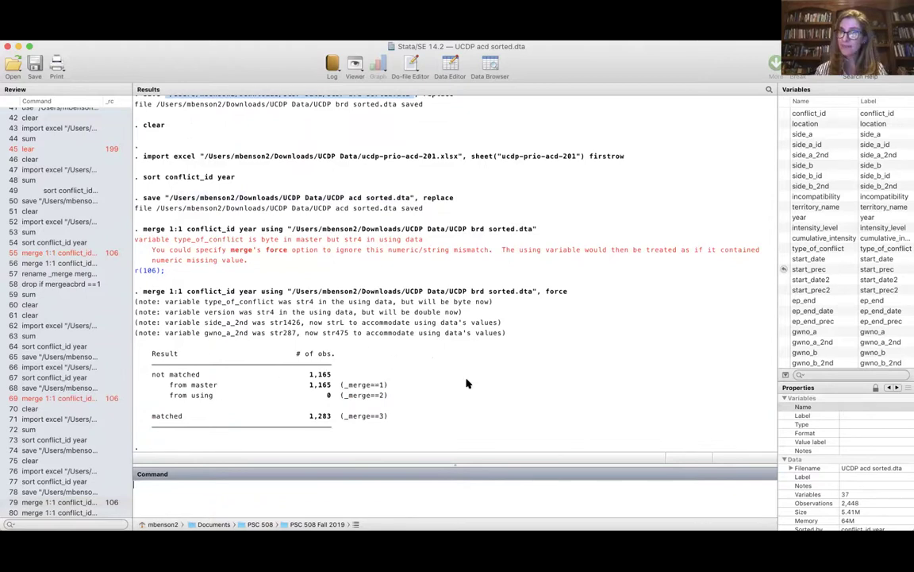
- Examine the merge result table for the unmatched observations from master and using and the matched observations
{"action": "double_click", "coordinate": [319, 376]}
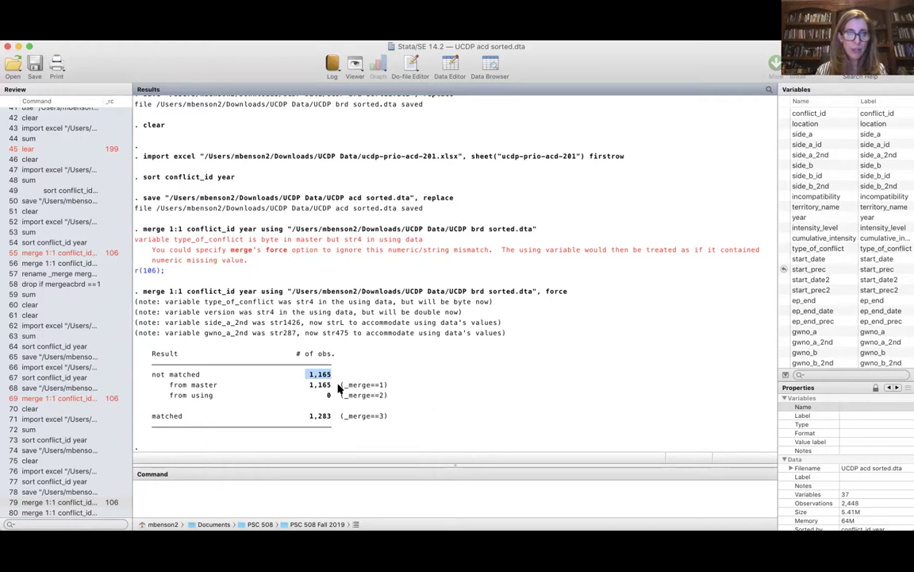
{"action": "left_click_drag", "start_coordinate": [306, 384], "coordinate": [389, 388]}
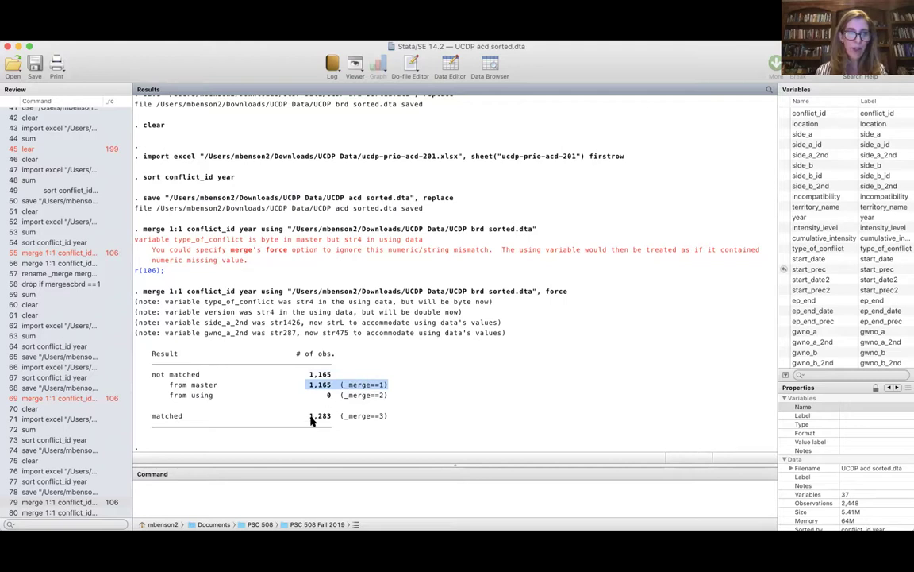
{"action": "left_click_drag", "start_coordinate": [319, 394], "coordinate": [390, 395]}
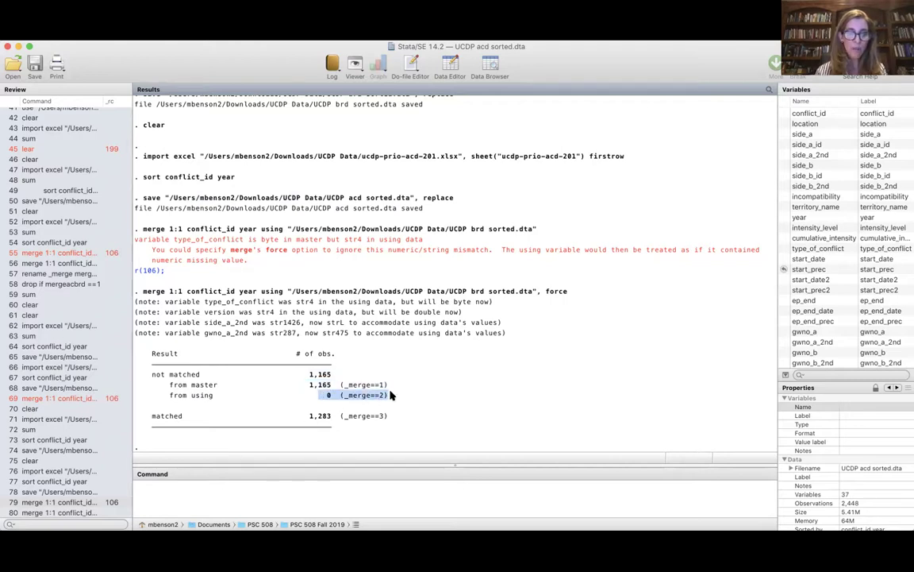
{"action": "left_click", "coordinate": [312, 385]}
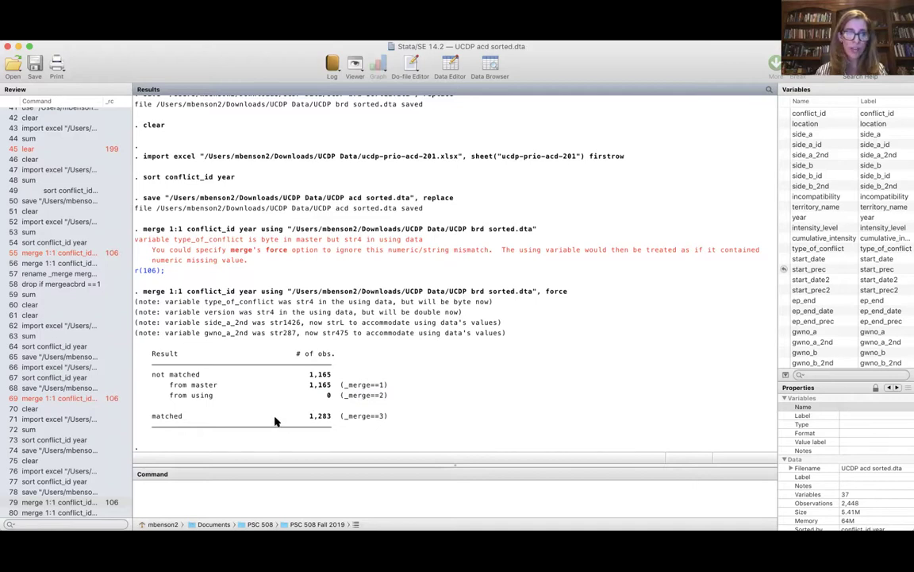
{"action": "left_click_drag", "start_coordinate": [309, 416], "coordinate": [331, 416]}
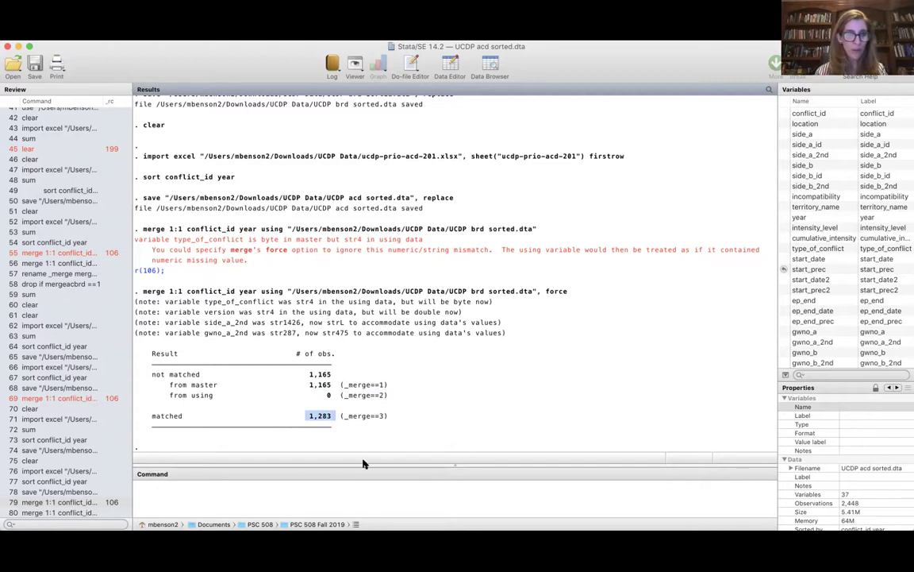
- Rename the _merge variable to mergeacbrd
{"action": "scroll", "coordinate": [849, 297], "scroll_direction": "down", "scroll_amount": 5}
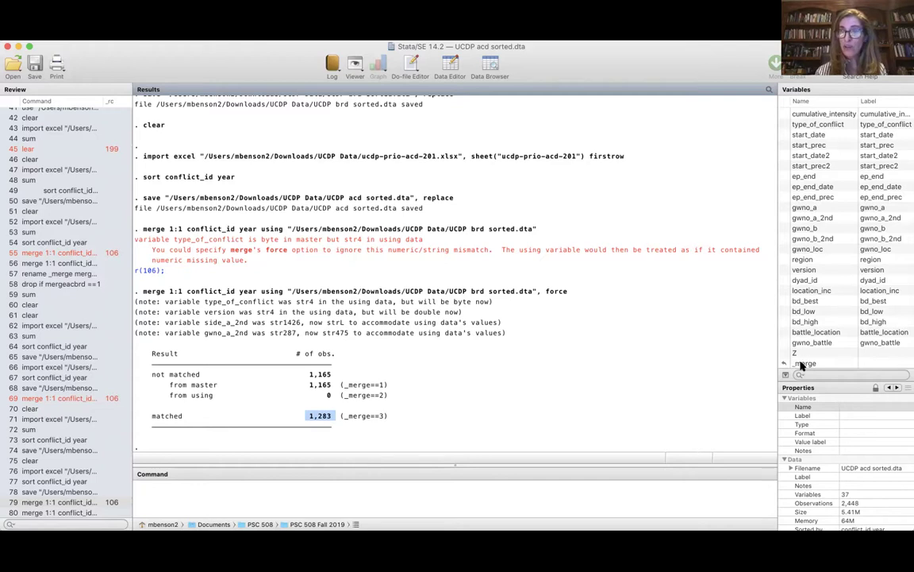
{"action": "left_click", "coordinate": [536, 499]}
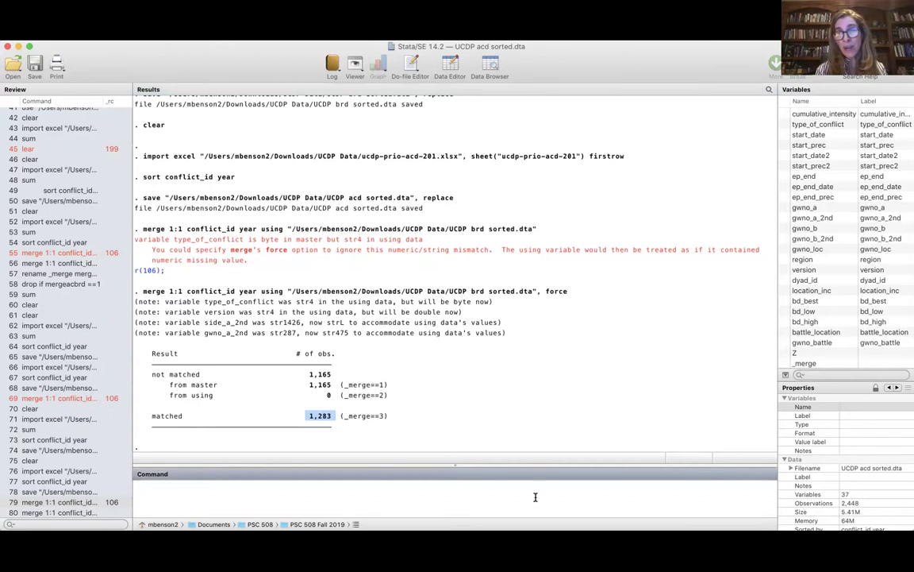
{"action": "type", "text": "rename _merge merge acbrd"}
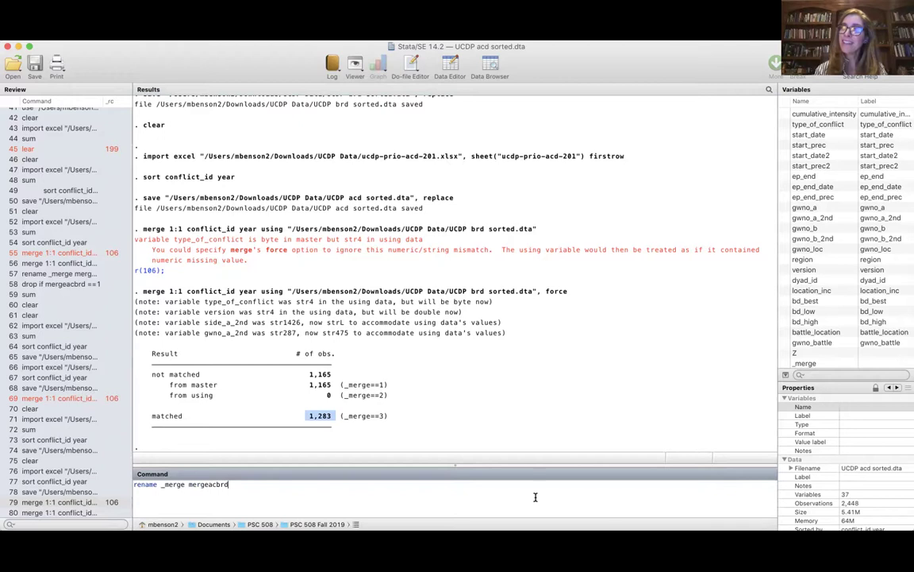
{"action": "key", "text": "Return"}
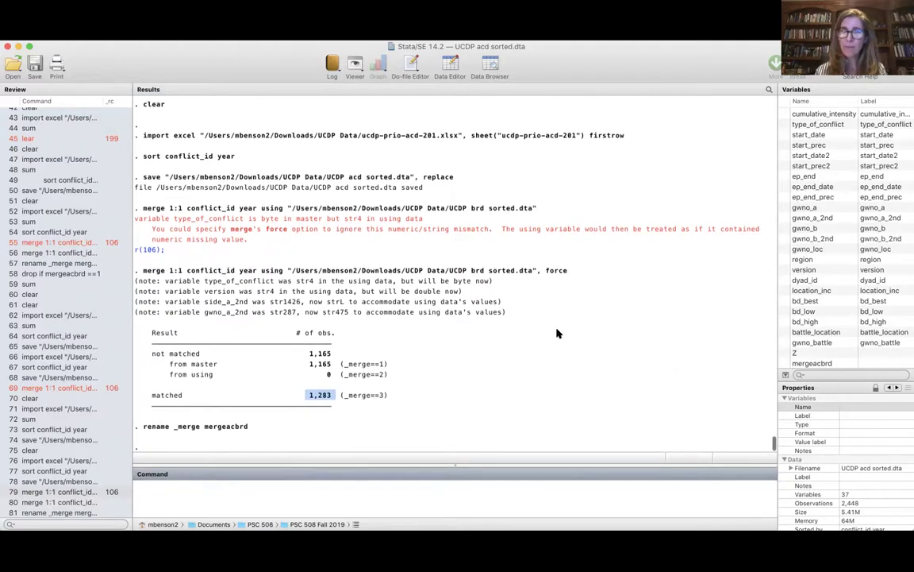
- Save the merged dataset under the new name UCDP acd brd in the UCDP Data folder
{"action": "left_click", "coordinate": [104, 35]}
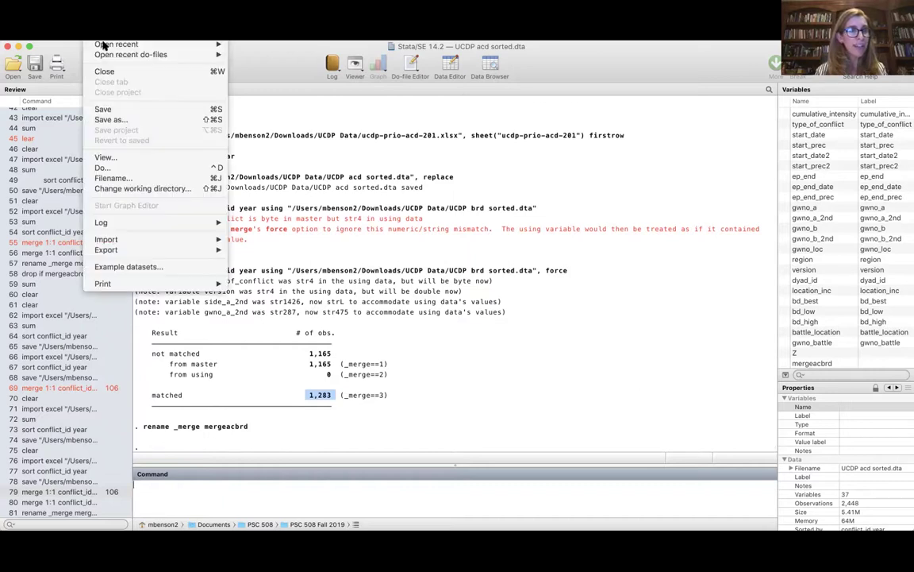
{"action": "left_click", "coordinate": [116, 120]}
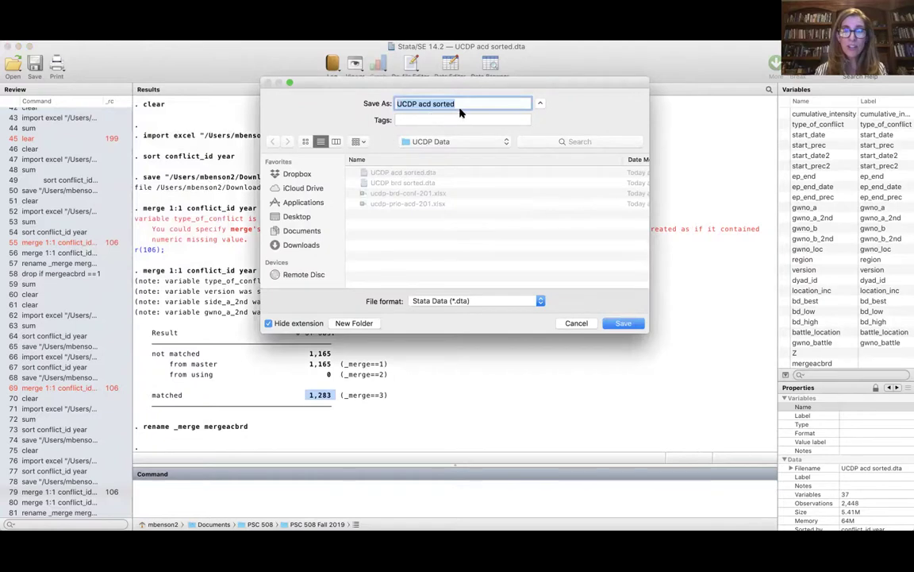
{"action": "left_click", "coordinate": [456, 104]}
{"action": "key", "text": "BackSpace"}
{"action": "key", "text": "BackSpace"}
{"action": "key", "text": "BackSpace"}
{"action": "key", "text": "BackSpace"}
{"action": "key", "text": "BackSpace"}
{"action": "key", "text": "BackSpace"}
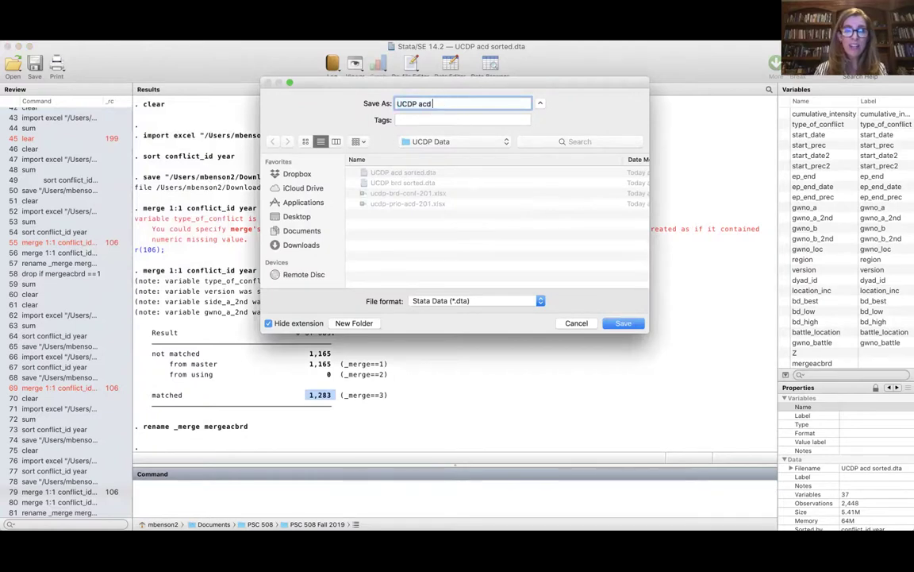
{"action": "type", "text": "brd"}
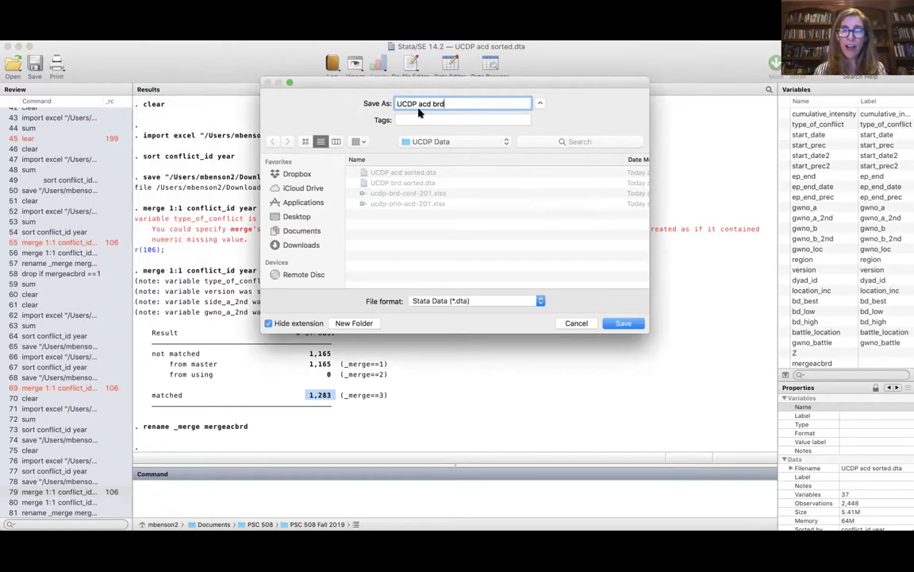
{"action": "left_click", "coordinate": [623, 324]}
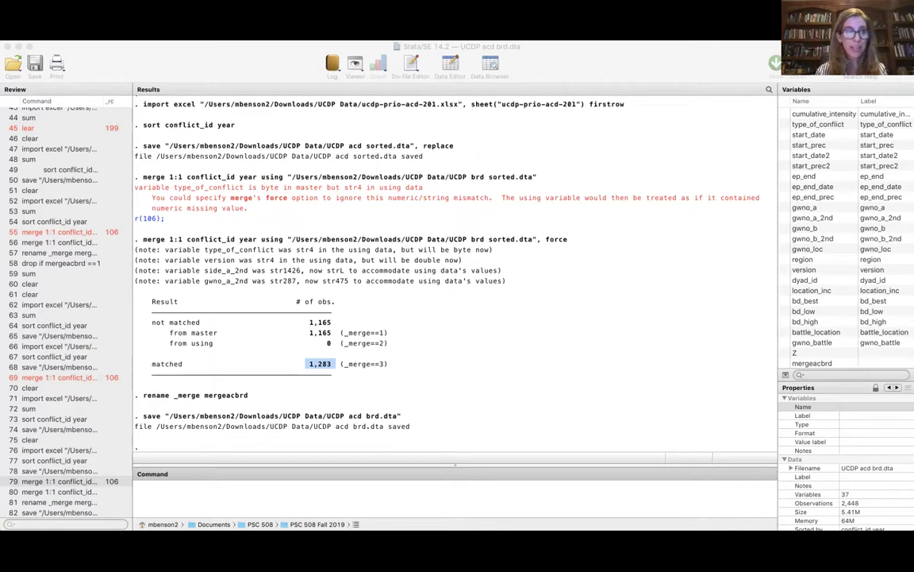
- Drop all observations with a year earlier than 1989 from the merged dataset
{"action": "left_click", "coordinate": [276, 343]}
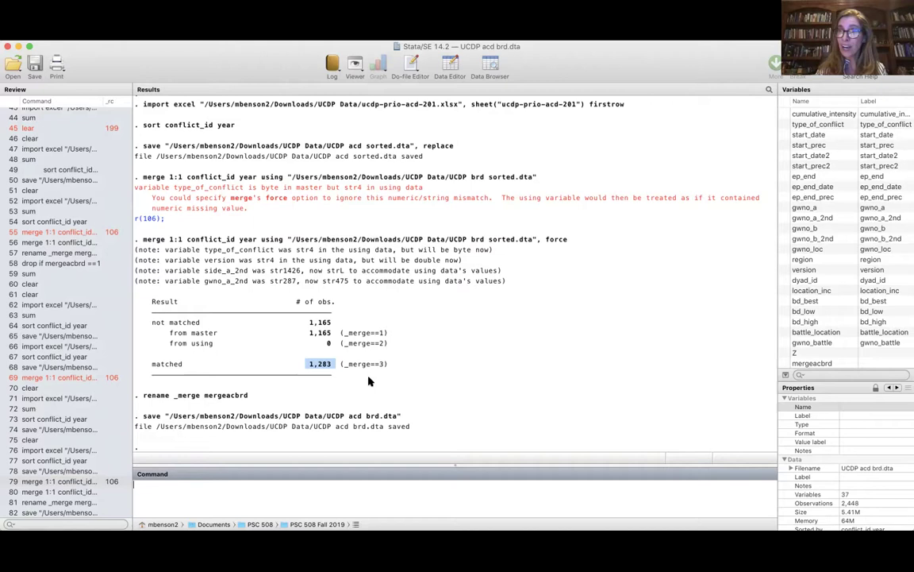
{"action": "type", "text": "drop"}
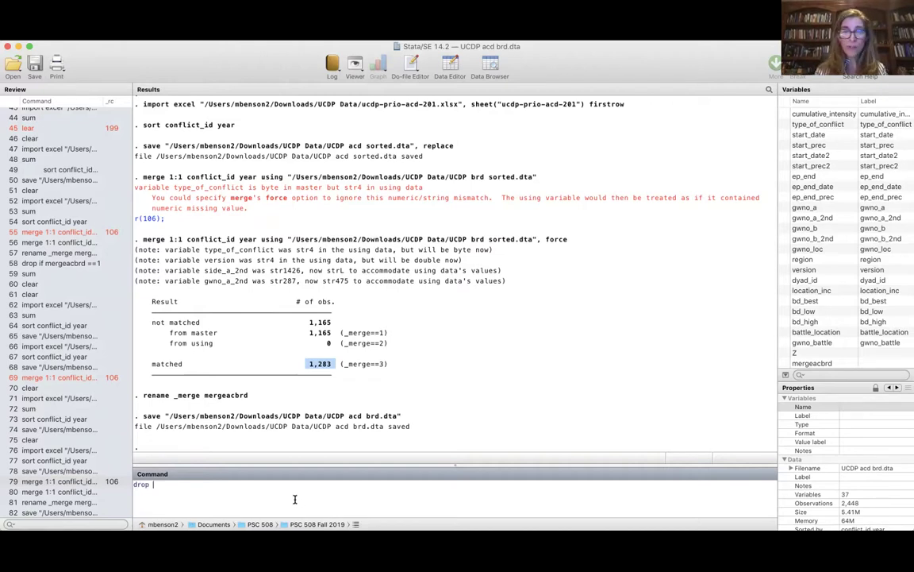
{"action": "type", "text": " if year"}
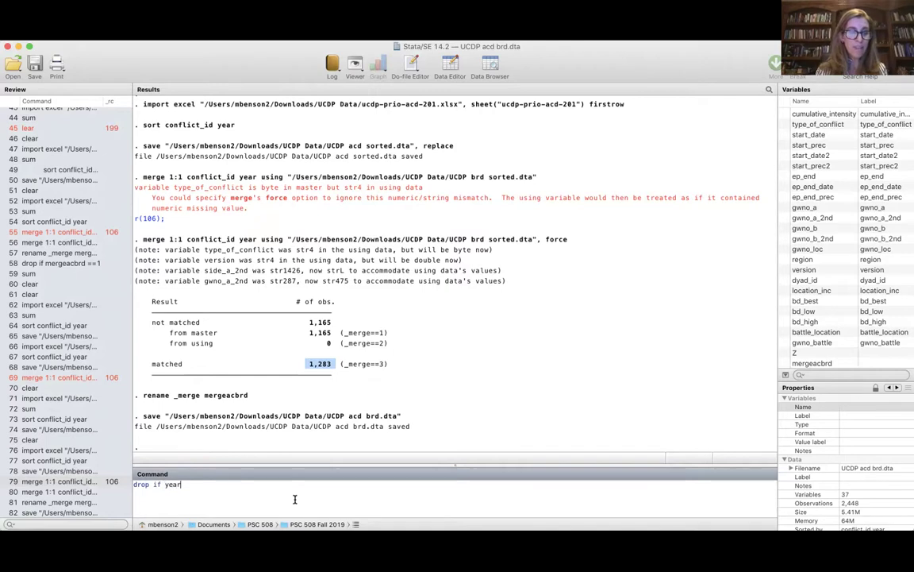
{"action": "type", "text": "<1989"}
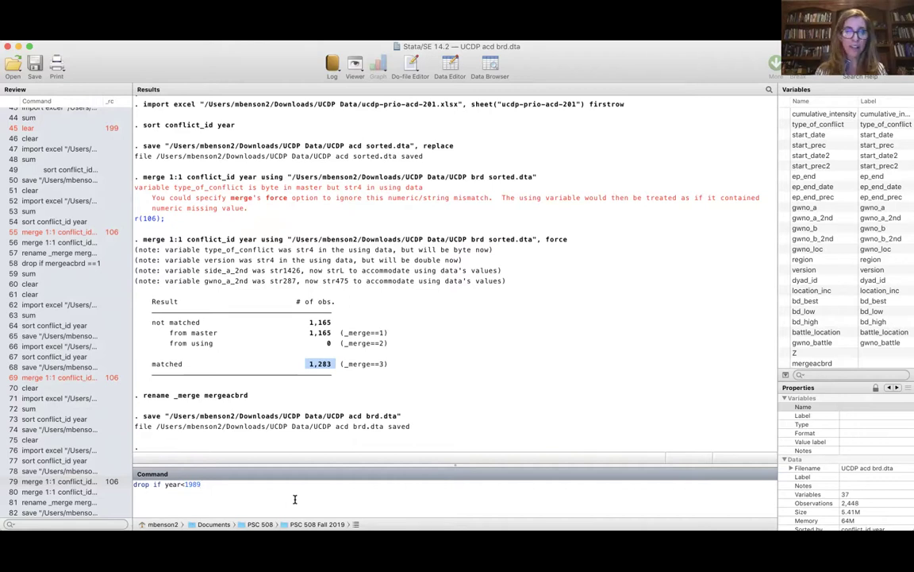
{"action": "key", "text": "Return"}
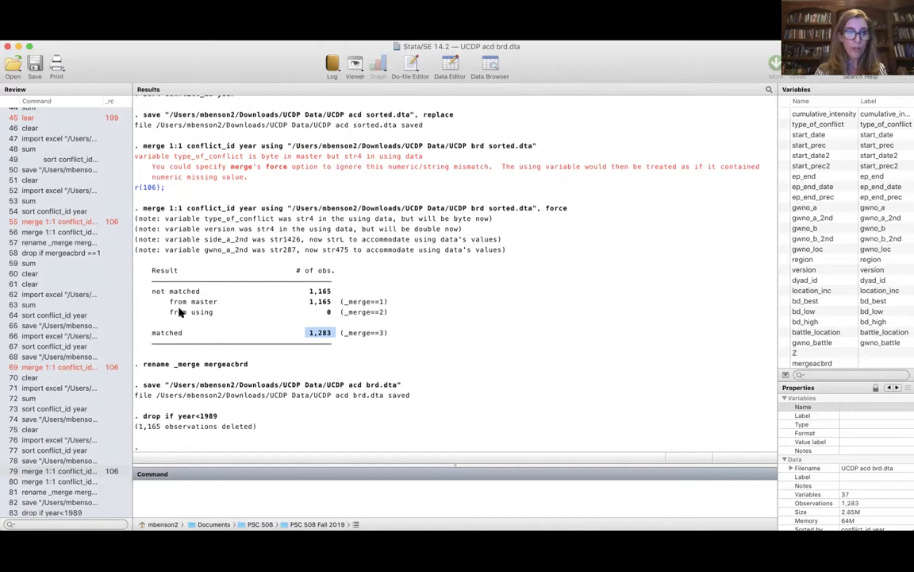
- Save the reduced dataset as UCDP acd brd 1989-2019 in the UCDP Data folder
{"action": "left_click", "coordinate": [87, 33]}
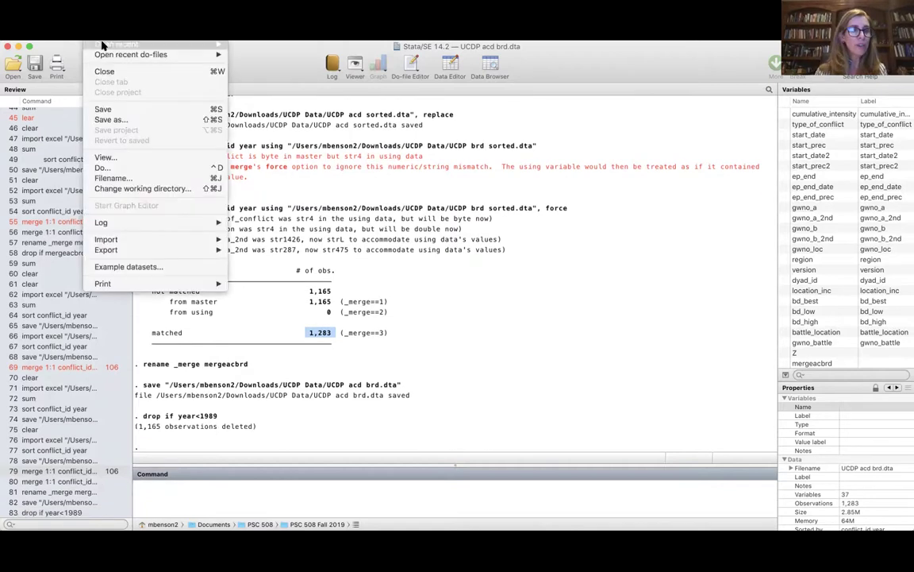
{"action": "left_click", "coordinate": [112, 108]}
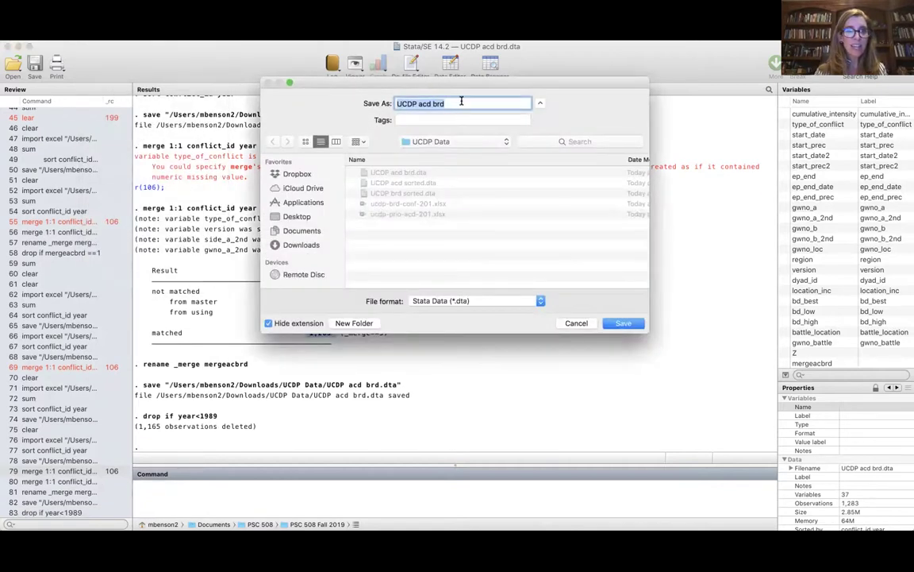
{"action": "left_click", "coordinate": [457, 103]}
{"action": "type", "text": "1989-2019"}
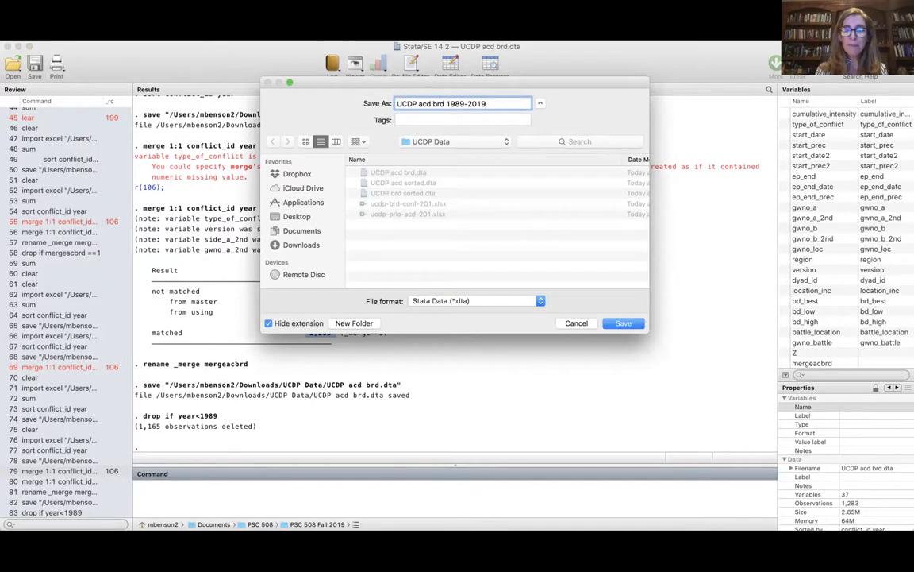
{"action": "left_click", "coordinate": [623, 323]}
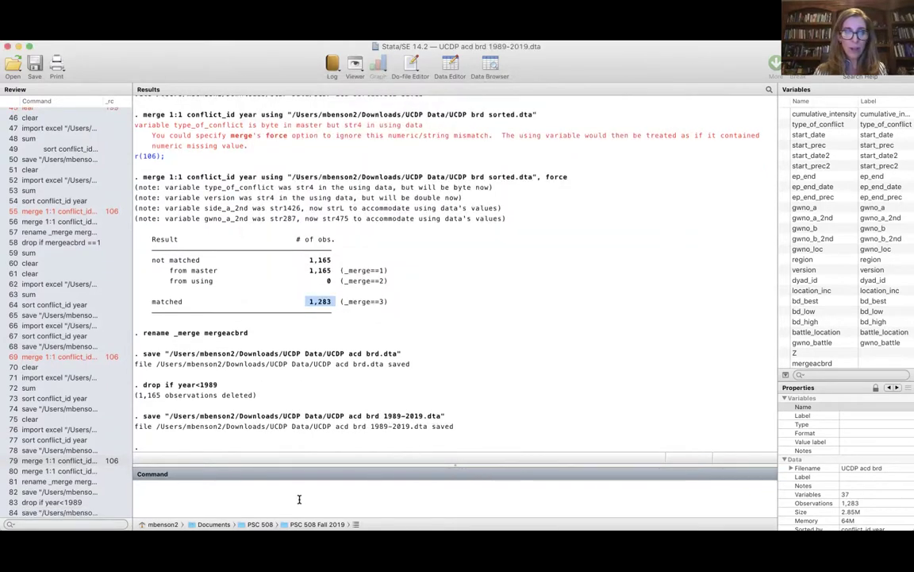
- Summarize all variables of the merged dataset and review the full table, including year, the battle-death variables and mergeacbrd
{"action": "type", "text": "sum"}
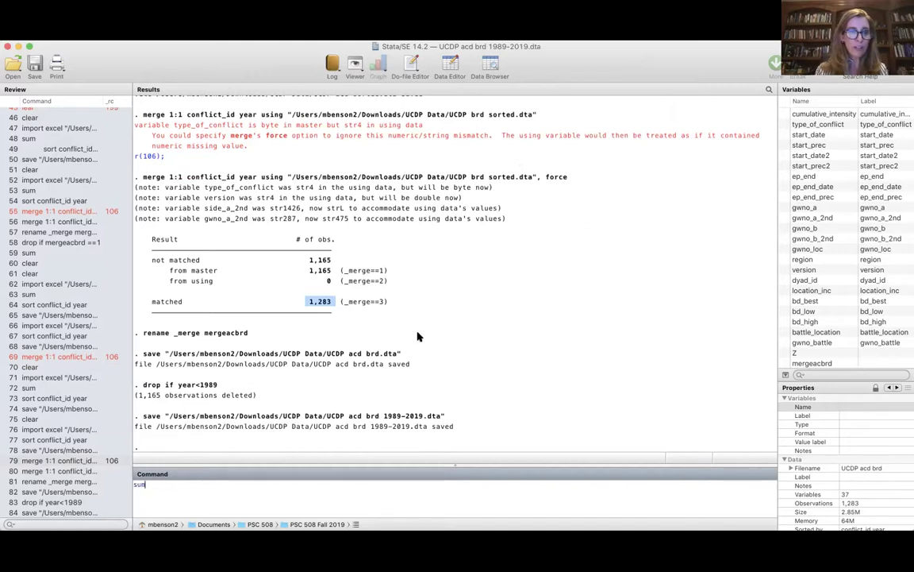
{"action": "key", "text": "Return"}
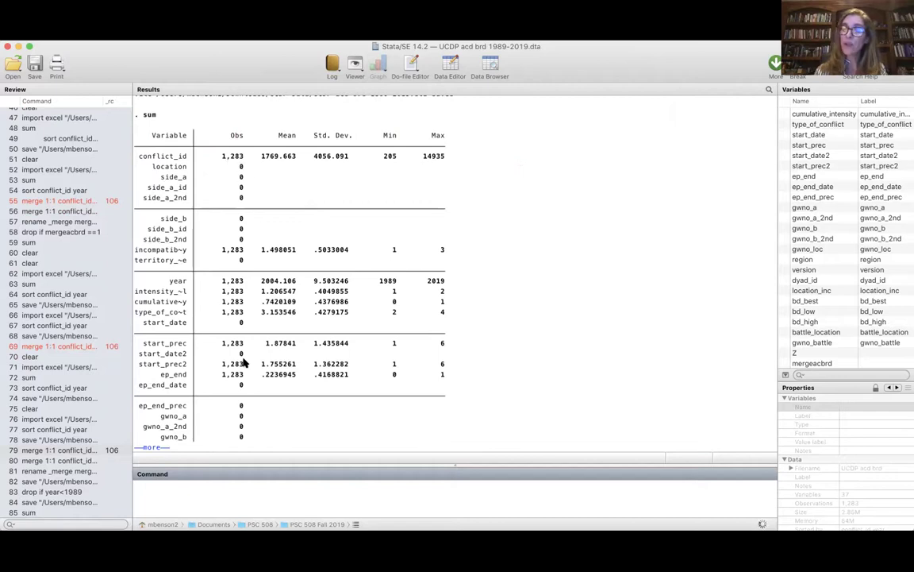
{"action": "scroll", "coordinate": [243, 365], "scroll_direction": "down", "scroll_amount": 1}
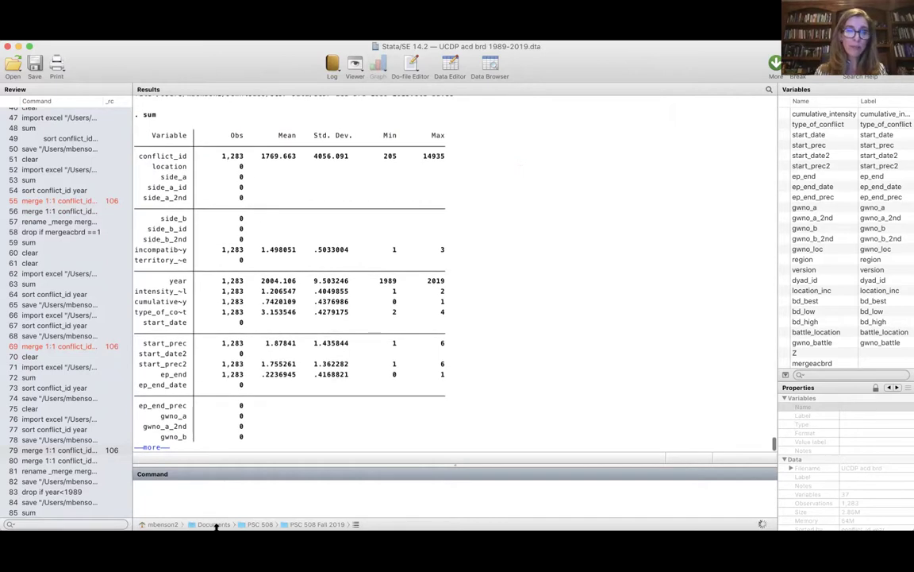
{"action": "key", "text": "space"}
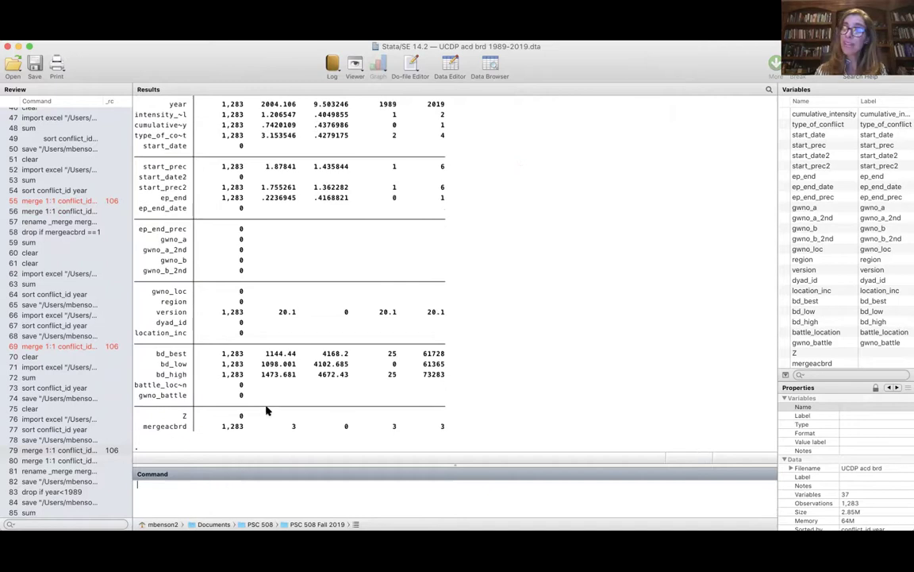
{"action": "scroll", "coordinate": [265, 409], "scroll_direction": "up", "scroll_amount": 10}
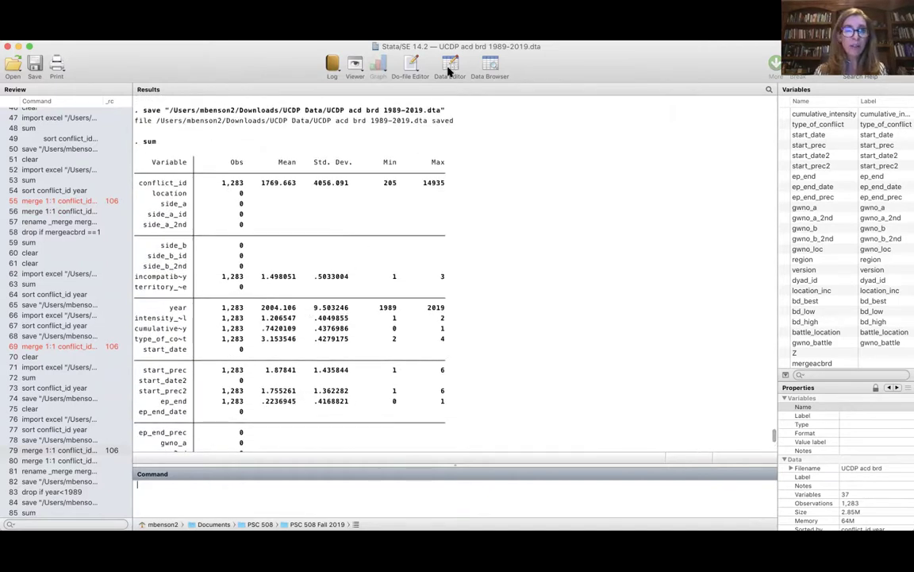
{"action": "left_click", "coordinate": [412, 64]}
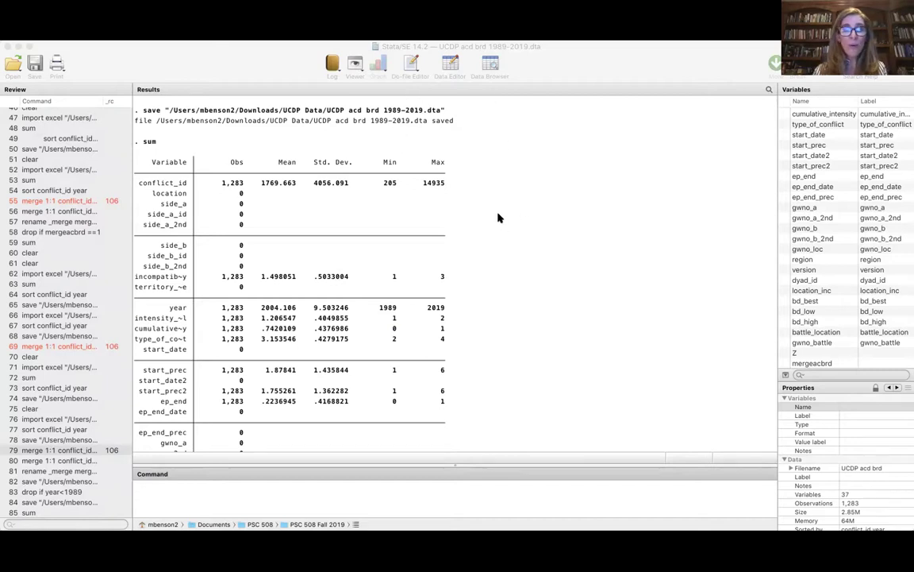
{"action": "left_click", "coordinate": [169, 173]}
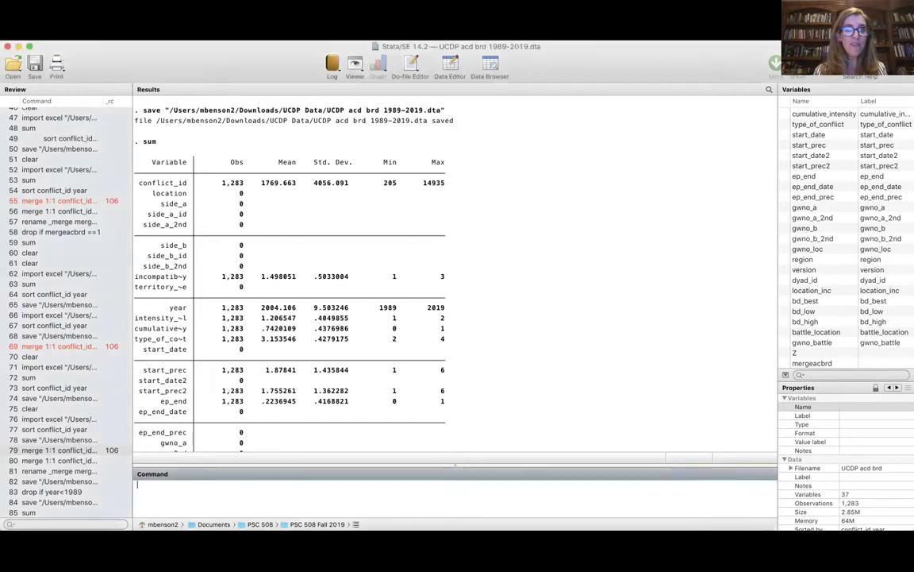
{"action": "scroll", "coordinate": [343, 355], "scroll_direction": "down", "scroll_amount": 5}
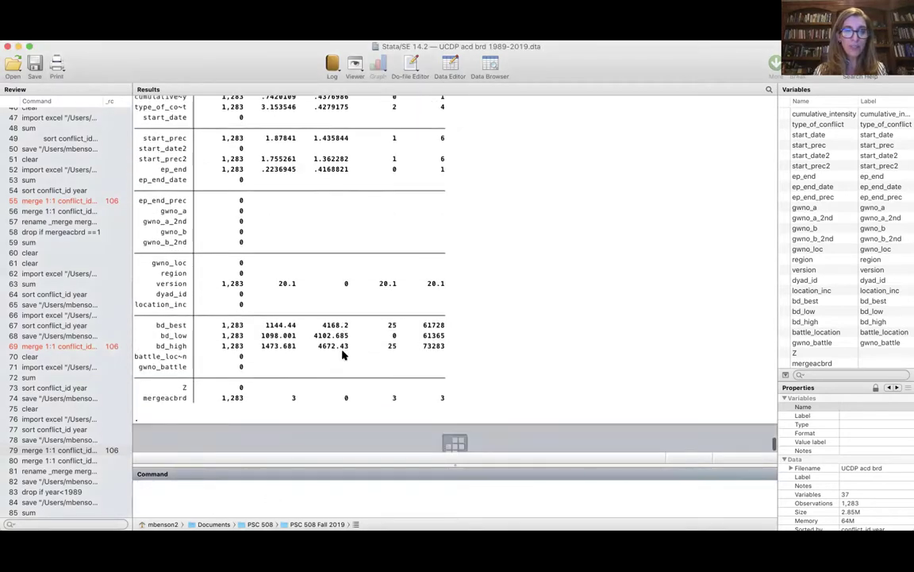